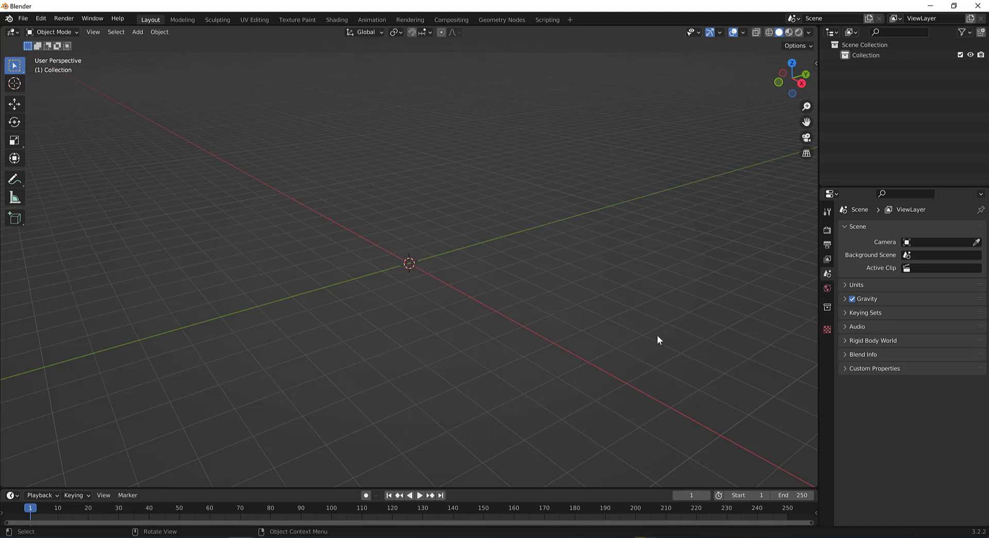
# Add a cube mesh and scale it along the global X axis to about 4.26
pyautogui.hotkey('shift', 'a')
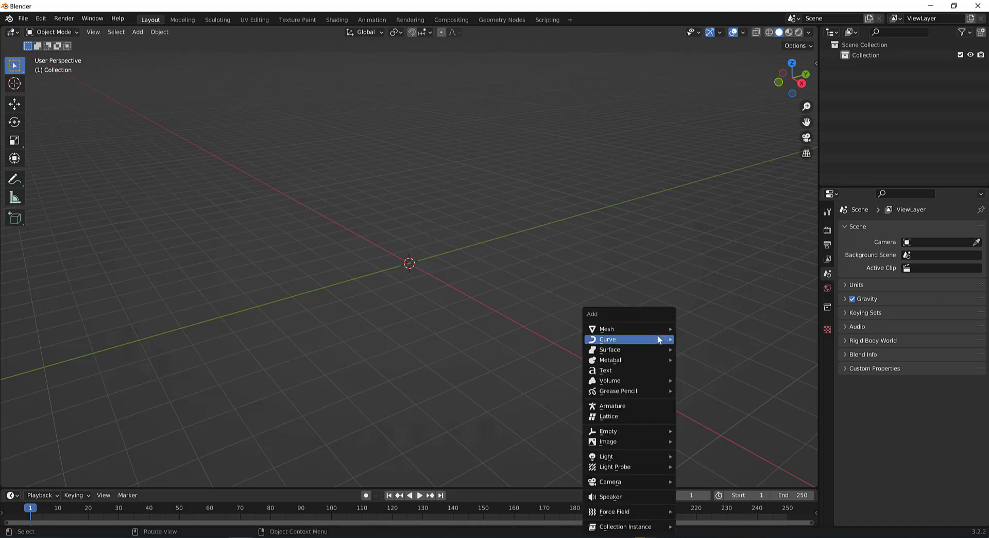
pyautogui.moveTo(646, 327)
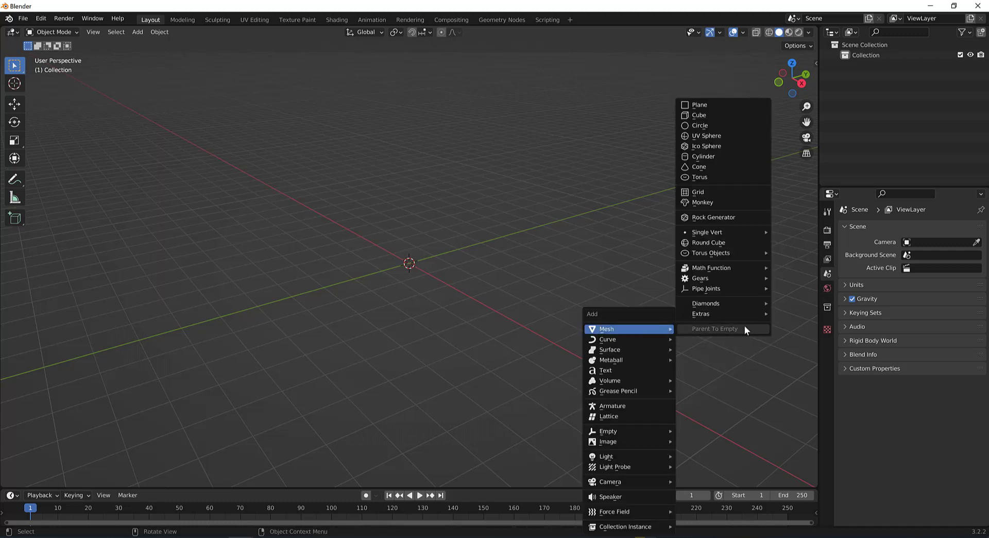
pyautogui.click(737, 115)
pyautogui.moveTo(435, 273); pyautogui.dragTo(448, 270, button='middle')
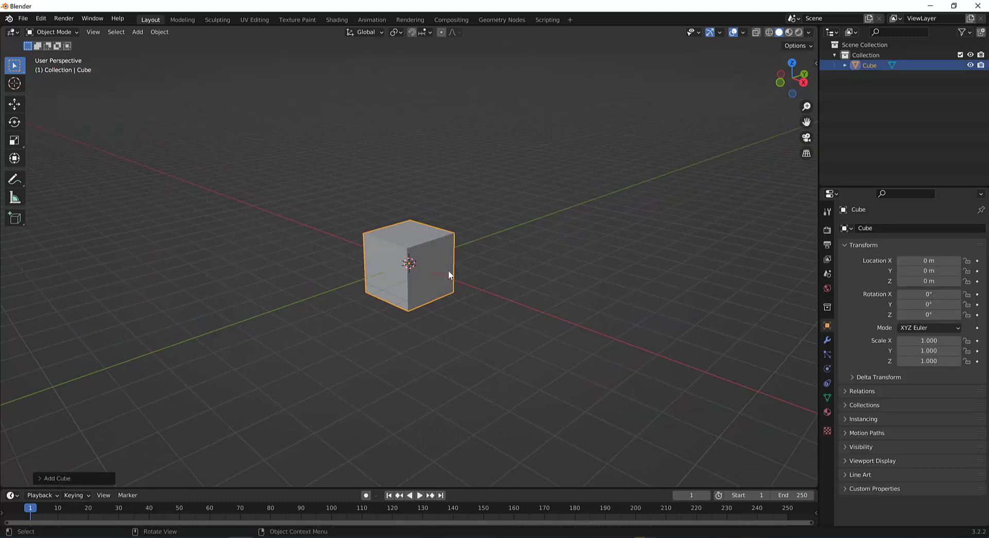
pyautogui.press('s')
pyautogui.press('x')
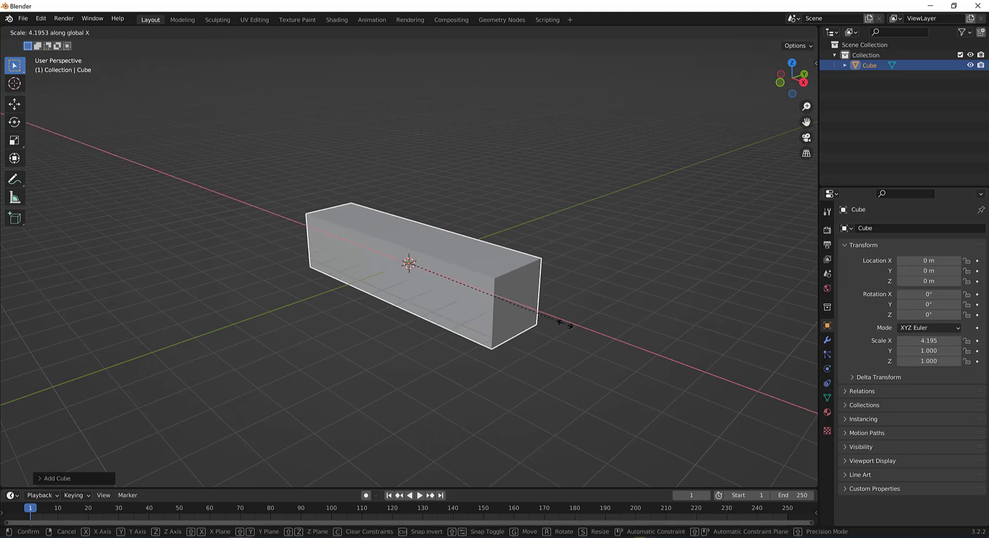
pyautogui.click(529, 292)
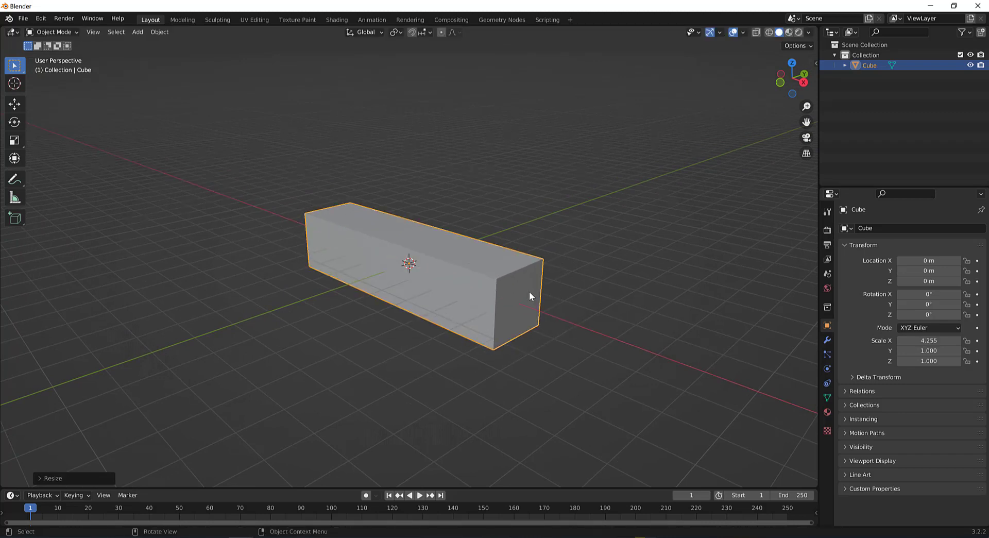
# Flatten the block along the Z axis to a scale of about 0.67 and apply its scale
pyautogui.moveTo(529, 292); pyautogui.dragTo(529, 299, button='middle')
pyautogui.press('s')
pyautogui.press('z')
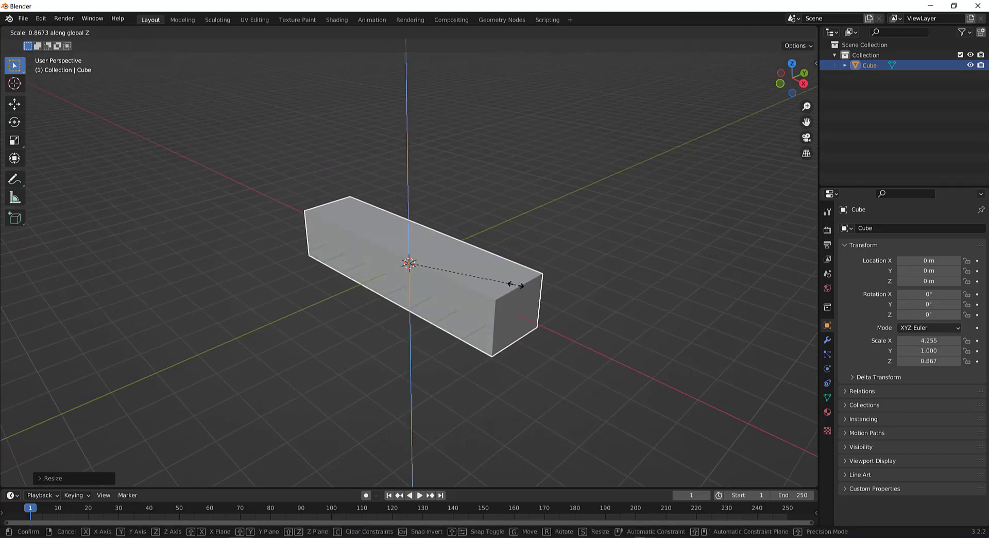
pyautogui.click(453, 191)
pyautogui.hotkey('ctrl', 'a')
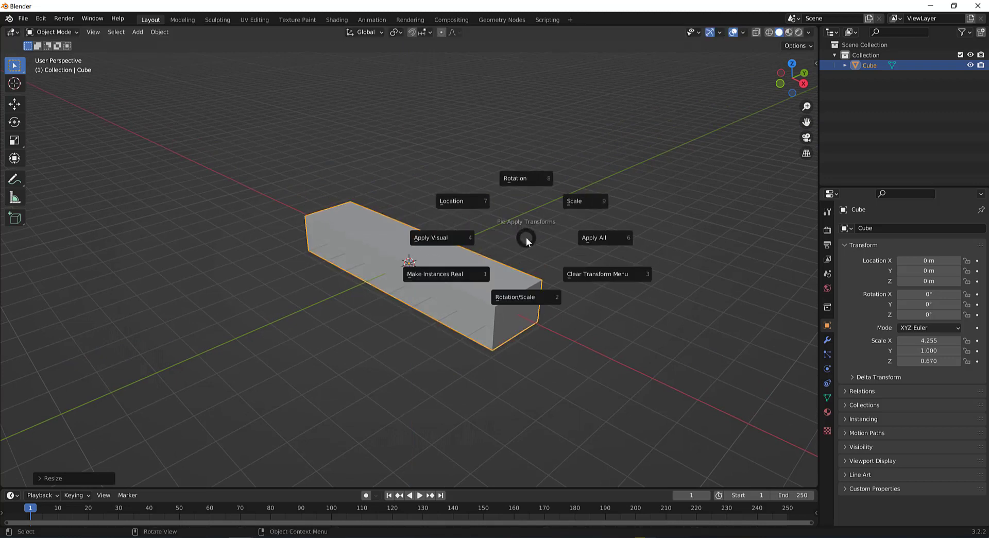
pyautogui.click(596, 201)
# In Edit Mode, delete the loop of four long faces so only the block's two end faces remain
pyautogui.scroll(4, 421, 275)
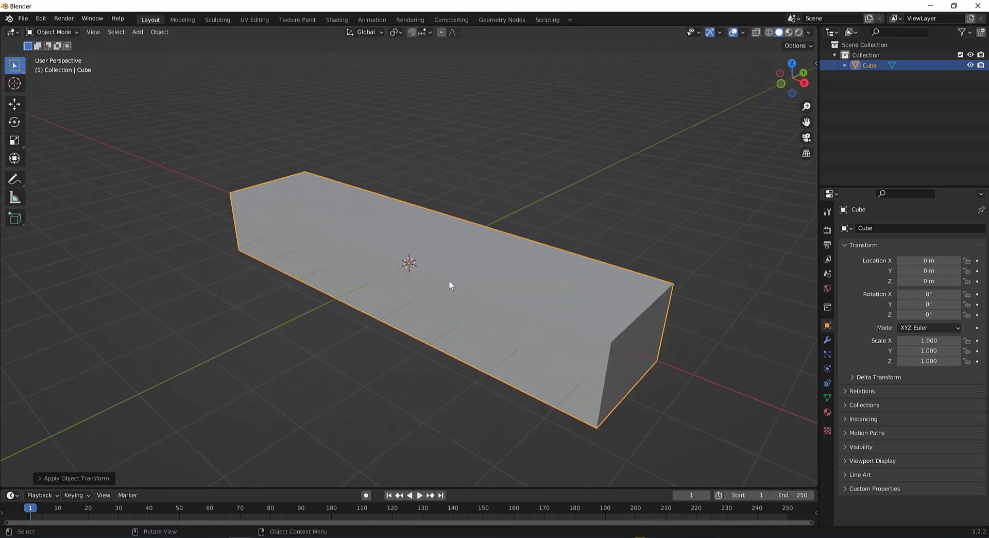
pyautogui.moveTo(455, 282); pyautogui.dragTo(481, 300, button='middle')
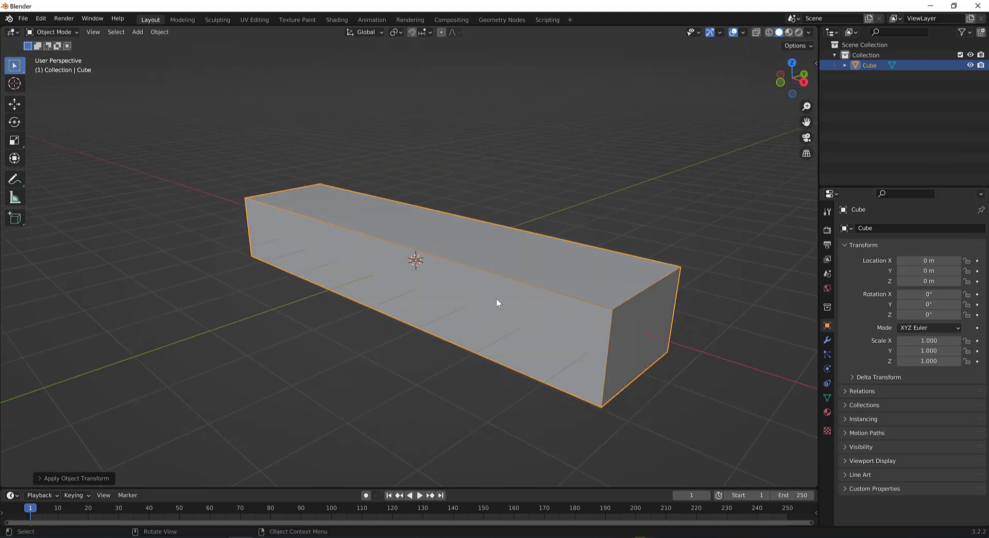
pyautogui.press('Tab')
pyautogui.press('3')
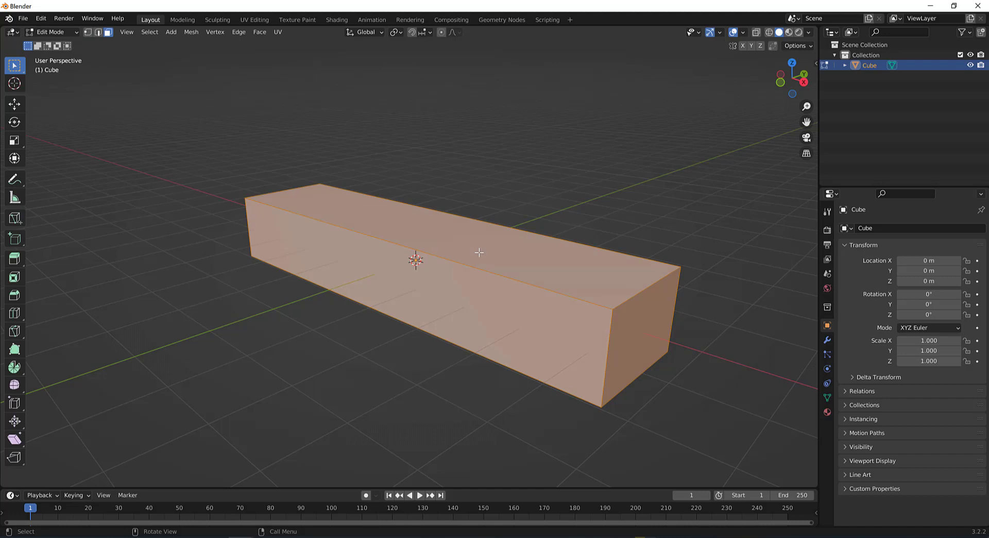
pyautogui.keyDown('alt'); pyautogui.click(479, 252); pyautogui.keyUp('alt')
pyautogui.moveTo(450, 301); pyautogui.dragTo(463, 301, button='middle')
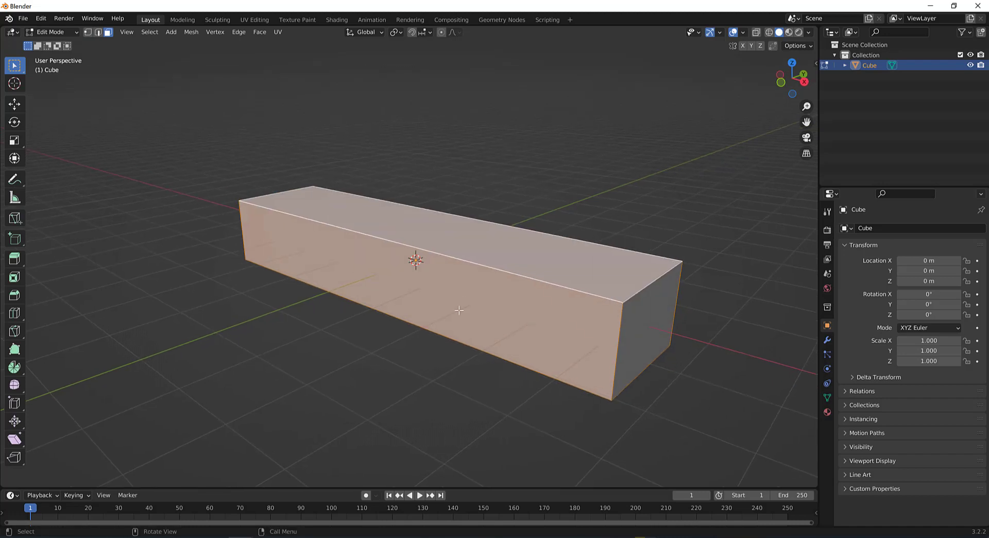
pyautogui.press('x')
pyautogui.click(458, 309)
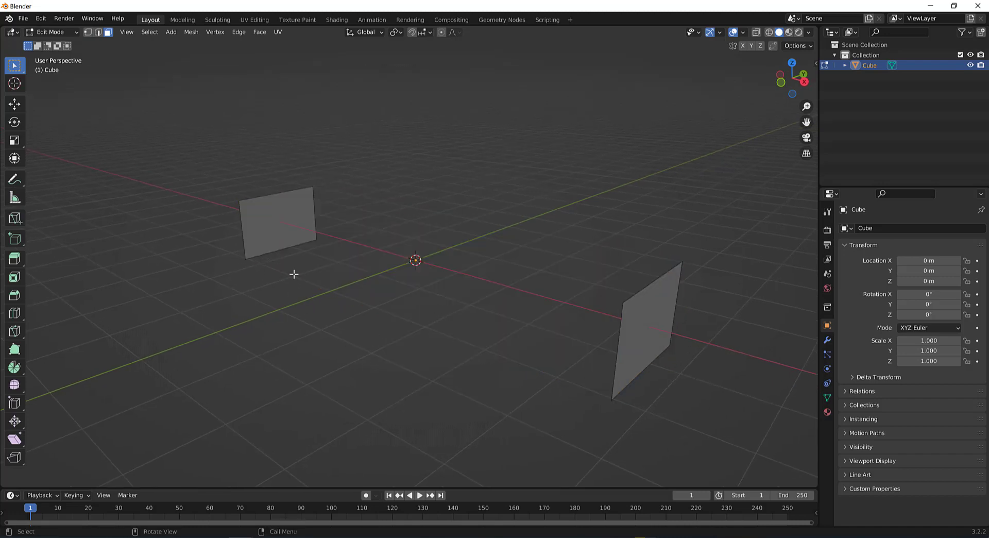
# Bevel the two upper vertices of the far end face by about 0.18 m with 5 segments
pyautogui.moveTo(319, 283); pyautogui.dragTo(334, 314, button='middle')
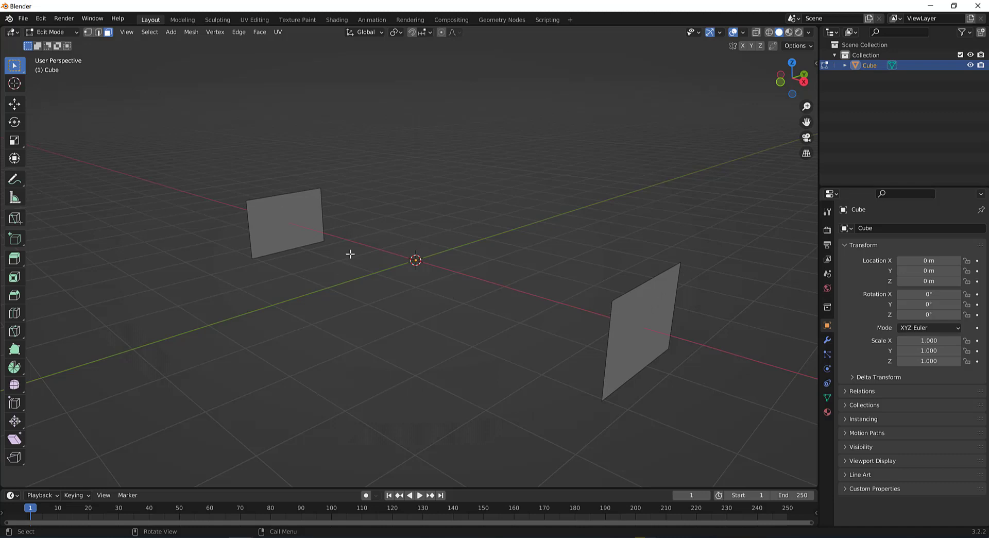
pyautogui.click(301, 211)
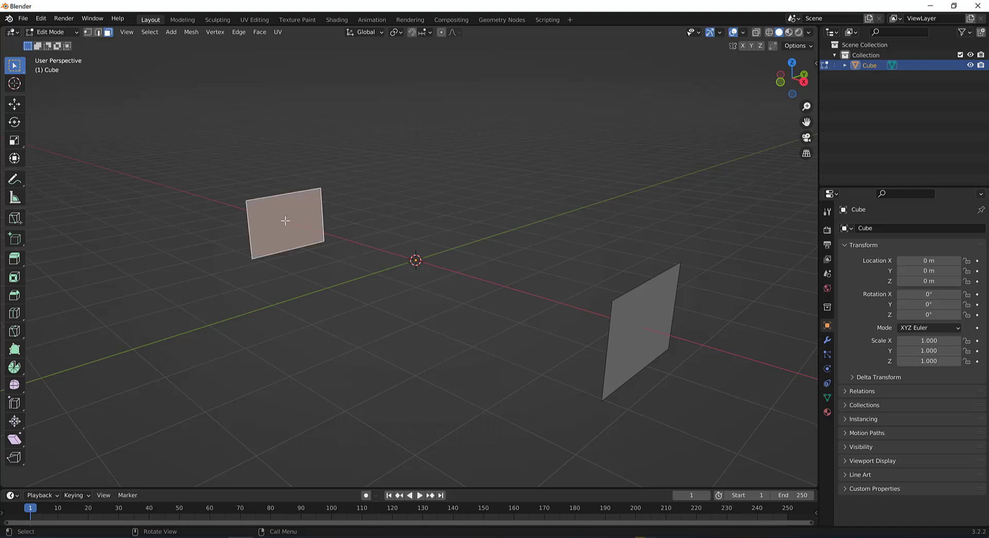
pyautogui.click(449, 214)
pyautogui.press('1')
pyautogui.moveTo(204, 159); pyautogui.dragTo(399, 216)
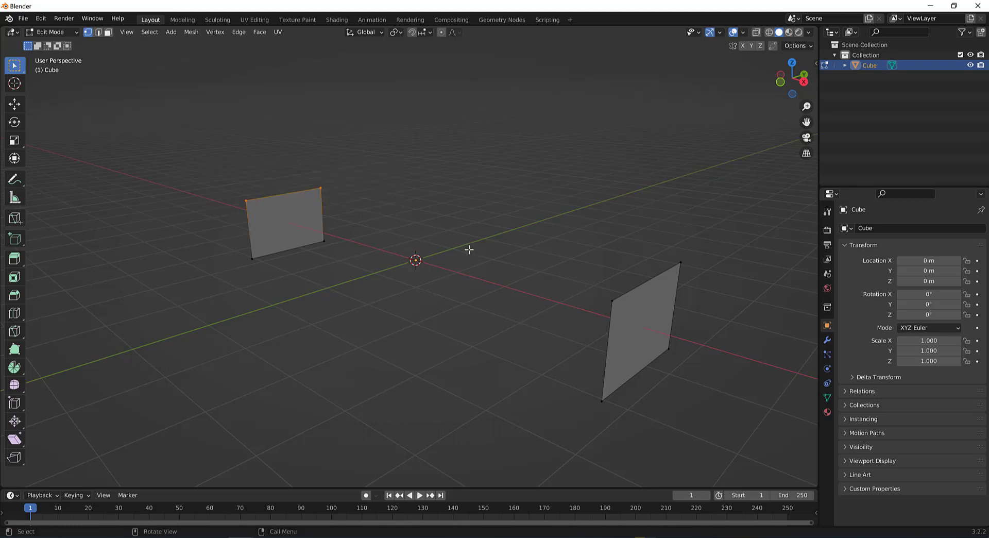
pyautogui.hotkey('ctrl', 'shift', 'b')
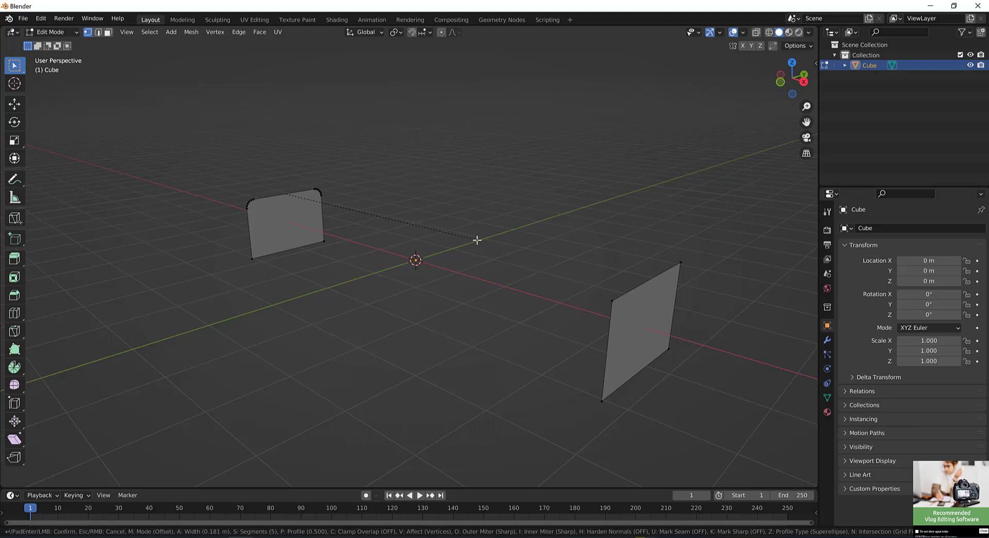
pyautogui.click(477, 240)
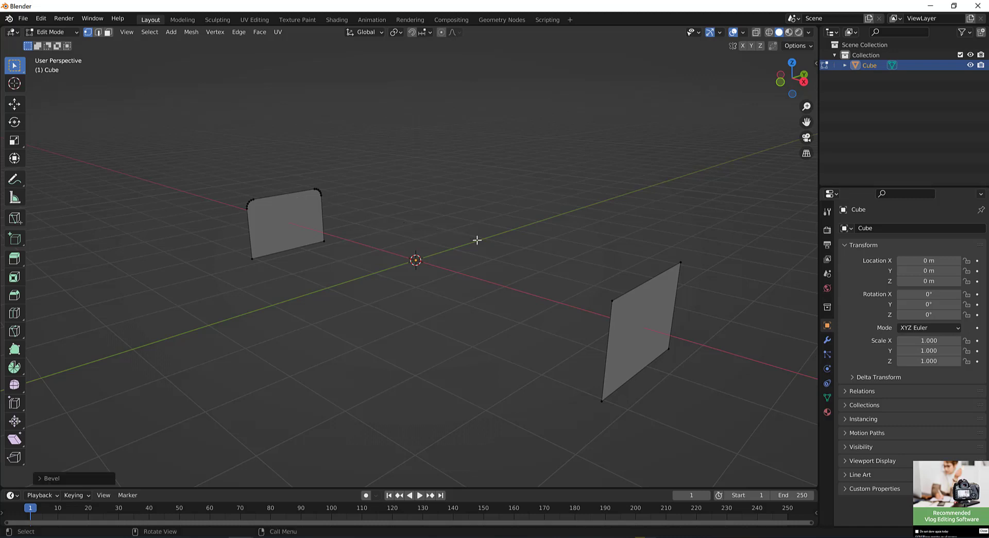
# Set the far end face's vertex bevel width to 0.2 m and its segments to 8
pyautogui.click(77, 475)
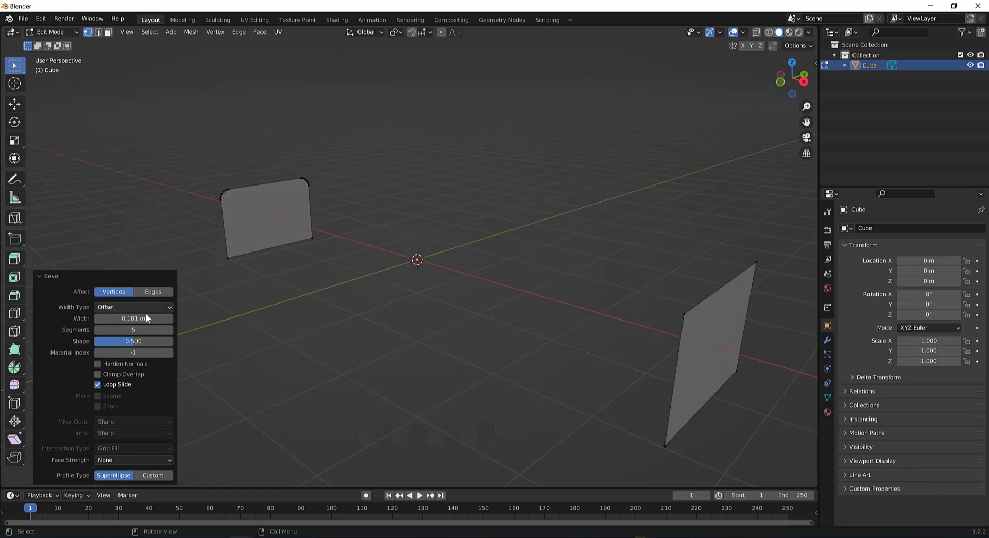
pyautogui.click(145, 318)
pyautogui.press('BackSpace')
pyautogui.write('0.2')
pyautogui.press('Return')
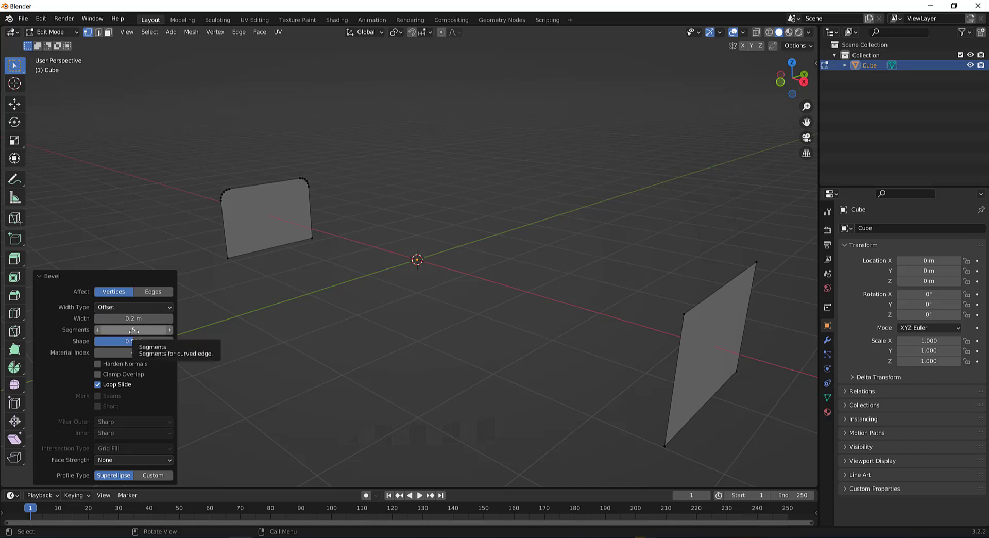
pyautogui.click(144, 329)
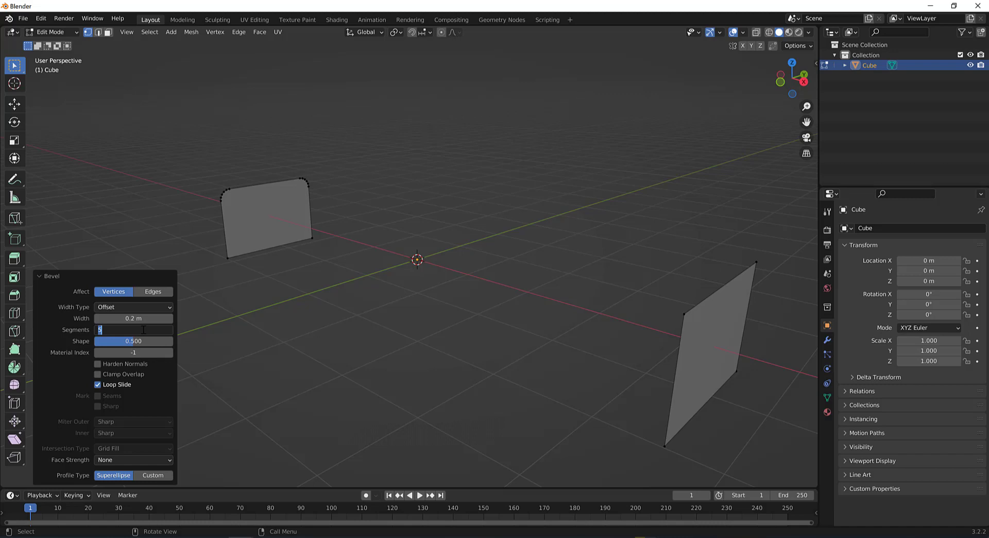
pyautogui.write('8')
pyautogui.press('Return')
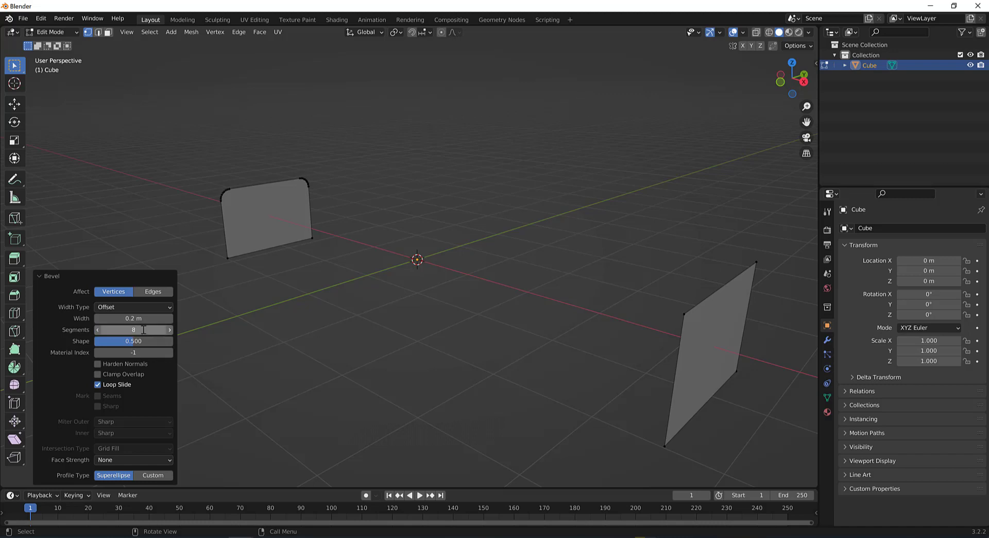
# Bevel the two upper vertices of the near end face by about 0.49 m with 8 segments
pyautogui.scroll(4, 174, 172)
pyautogui.scroll(-3, 182, 178)
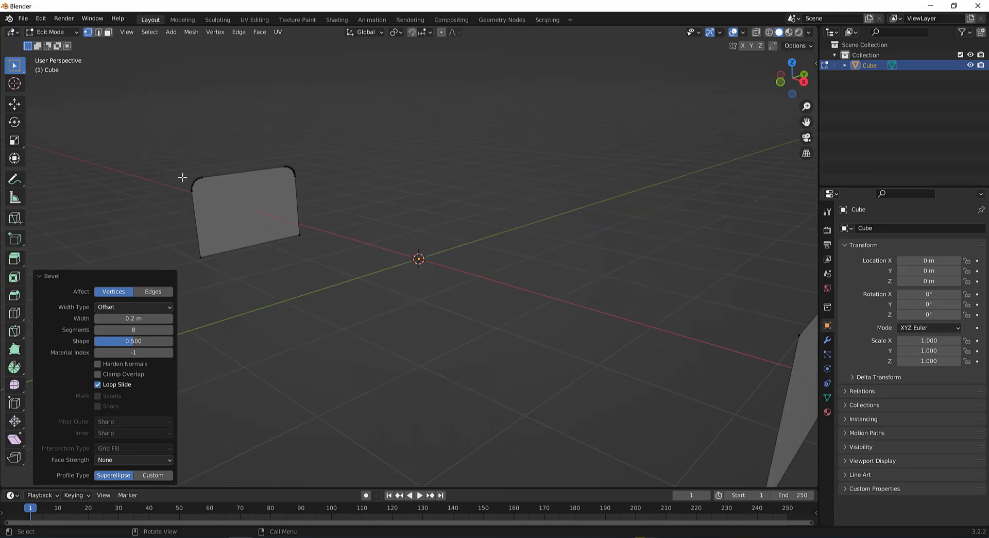
pyautogui.scroll(-1, 189, 182)
pyautogui.click(284, 302)
pyautogui.scroll(-1, 372, 301)
pyautogui.moveTo(386, 306); pyautogui.dragTo(469, 322, button='middle')
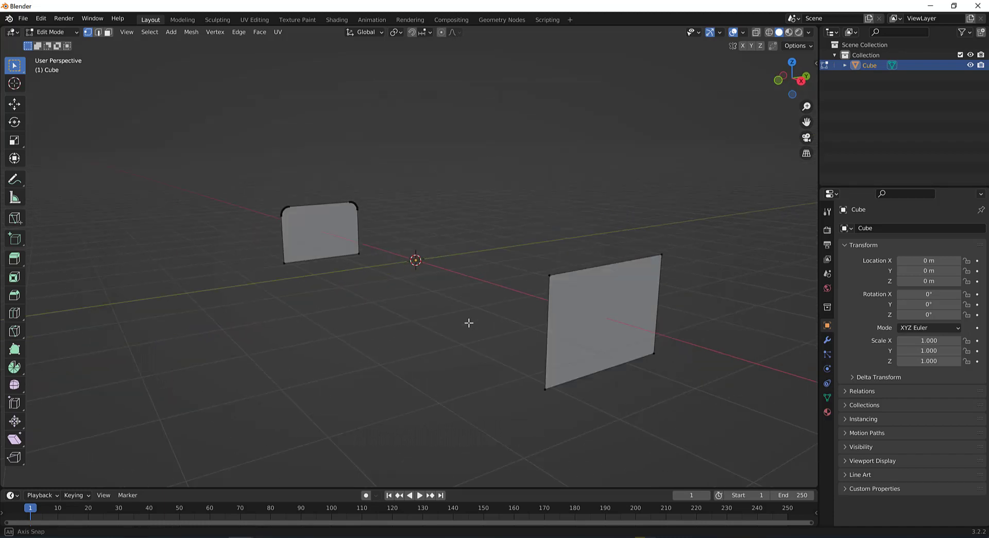
pyautogui.keyDown('shift'); pyautogui.moveTo(534, 282); pyautogui.dragTo(489, 300, button='middle'); pyautogui.keyUp('shift')
pyautogui.moveTo(420, 219); pyautogui.dragTo(664, 331)
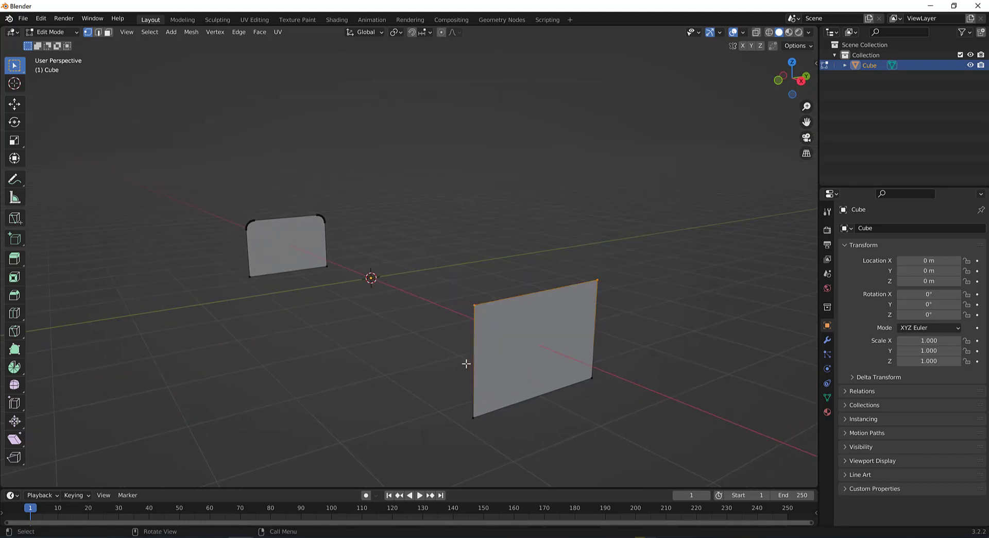
pyautogui.hotkey('ctrl', 'b')
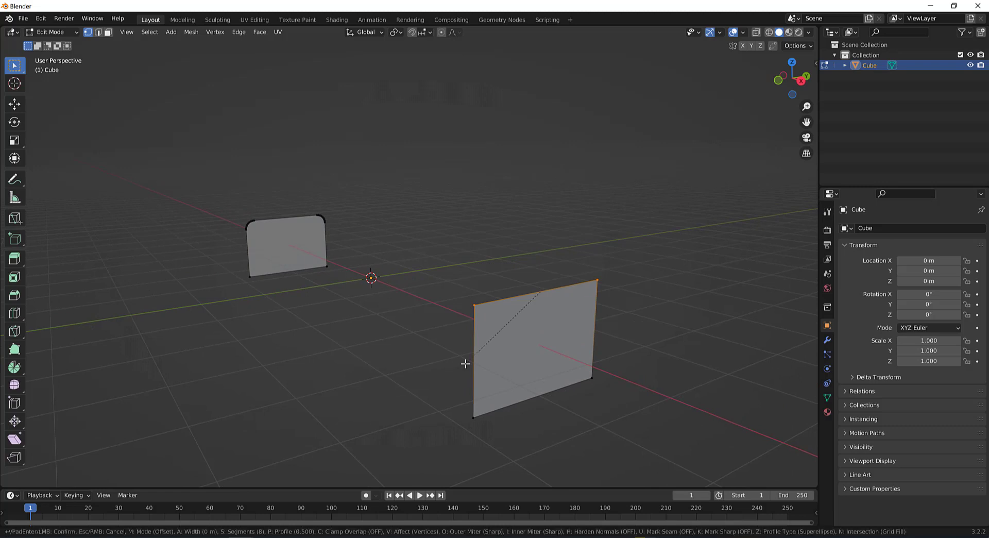
pyautogui.click(666, 288)
# Set the near end face's vertex bevel width to 0.5 m and clear the selection
pyautogui.moveTo(421, 336); pyautogui.dragTo(422, 336, button='middle')
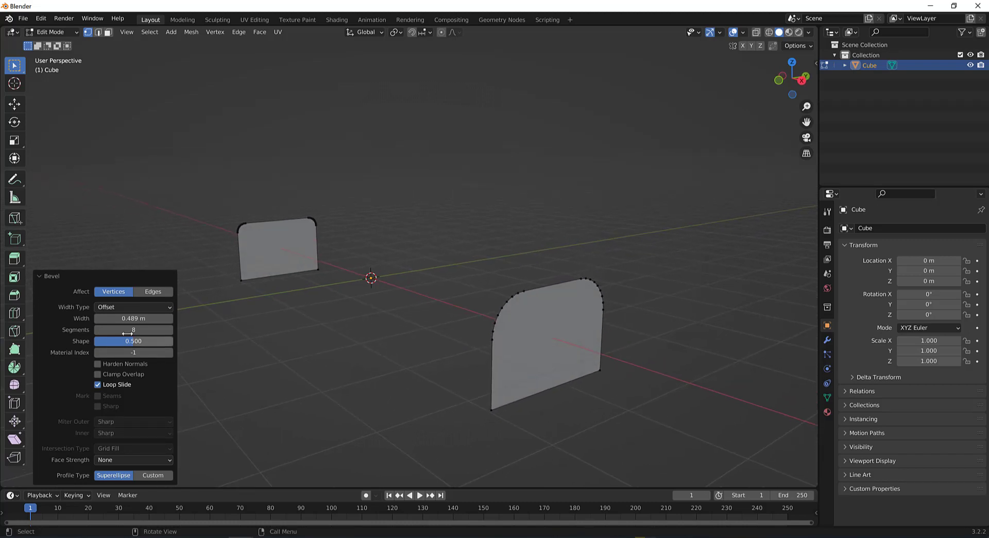
pyautogui.click(144, 319)
pyautogui.press('BackSpace')
pyautogui.write('0.5')
pyautogui.press('Return')
pyautogui.moveTo(400, 338)
pyautogui.mouseDown(button='middle')
pyautogui.moveTo(408, 340)
pyautogui.moveTo(392, 340)
pyautogui.mouseUp(button='middle')
pyautogui.click(406, 340)
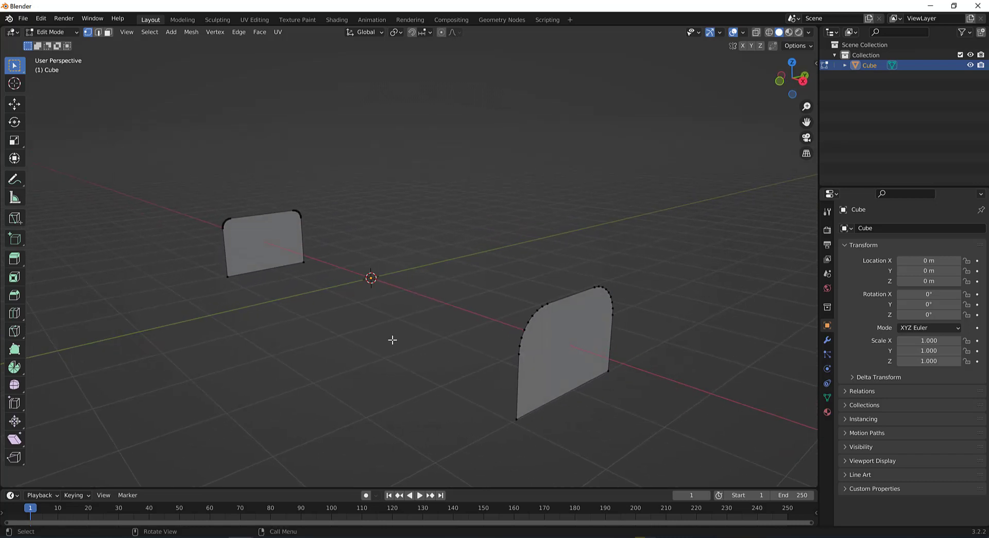
# Select the boundary edge loops of both end faces and connect them with Bridge Edge Loops
pyautogui.press('2')
pyautogui.keyDown('alt'); pyautogui.click(281, 265); pyautogui.keyUp('alt')
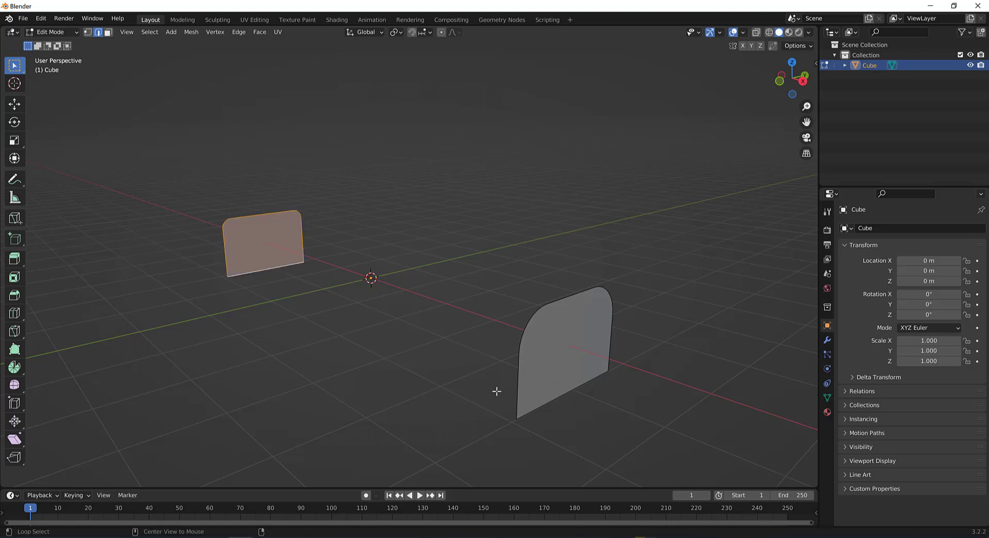
pyautogui.keyDown('alt'); pyautogui.keyDown('shift'); pyautogui.click(515, 383); pyautogui.keyUp('shift'); pyautogui.keyUp('alt')
pyautogui.moveTo(518, 381); pyautogui.dragTo(413, 372, button='middle')
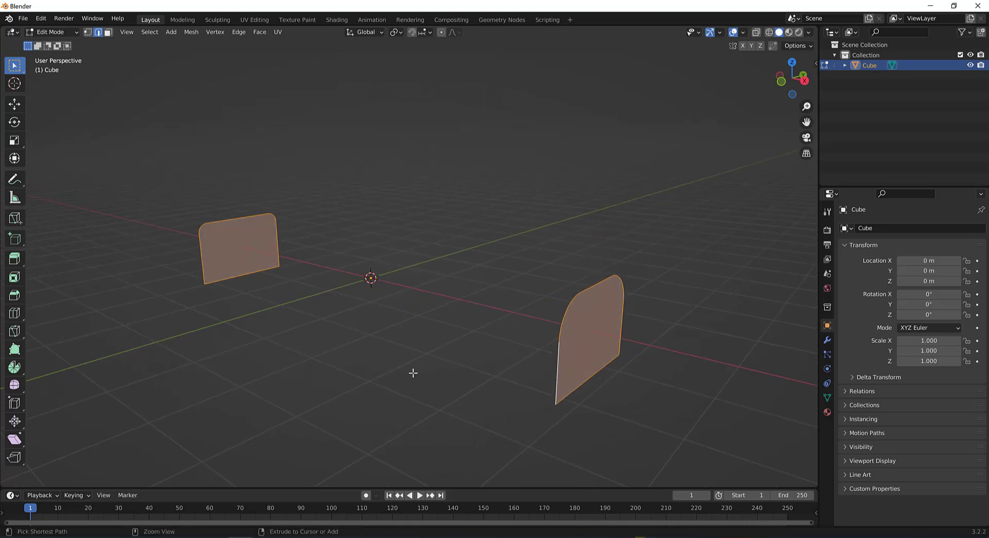
pyautogui.hotkey('ctrl', 'e')
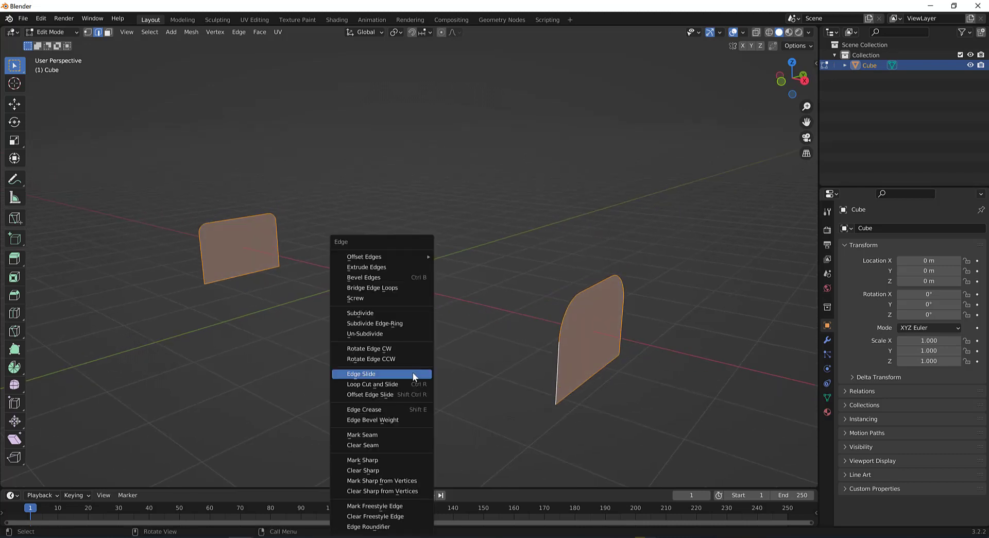
pyautogui.click(394, 286)
pyautogui.moveTo(424, 353); pyautogui.dragTo(412, 355, button='middle')
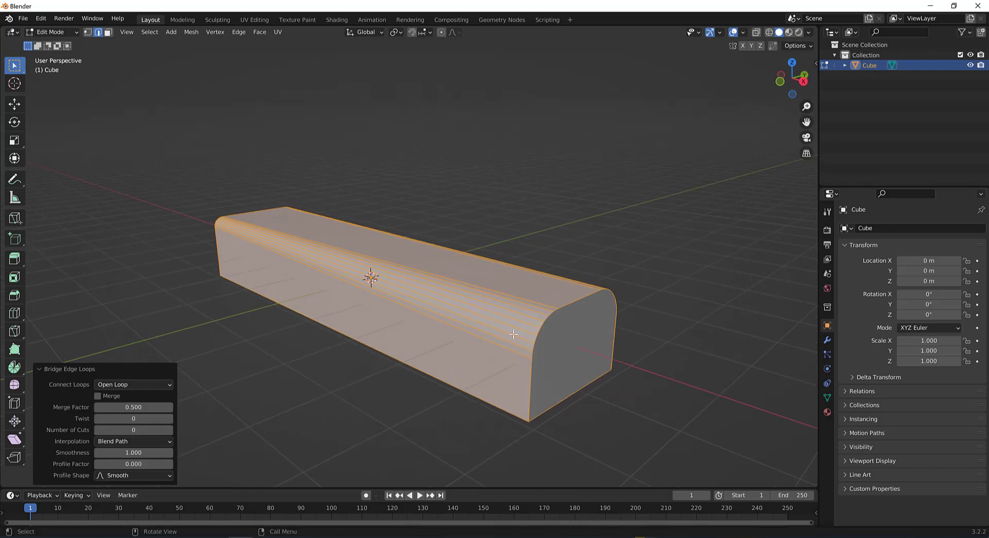
pyautogui.click(381, 390)
# Return to Object Mode with the wireframe overlay hidden and apply smooth shading to the block
pyautogui.press('Tab')
pyautogui.moveTo(387, 382)
pyautogui.mouseDown(button='middle')
pyautogui.moveTo(400, 376)
pyautogui.moveTo(391, 384)
pyautogui.mouseUp(button='middle')
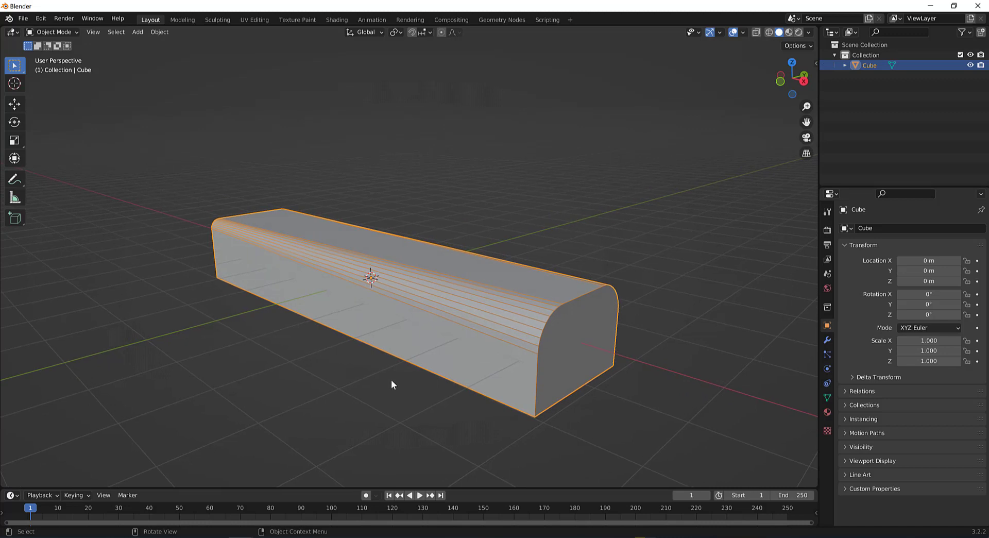
pyautogui.hotkey('shift', 'z')
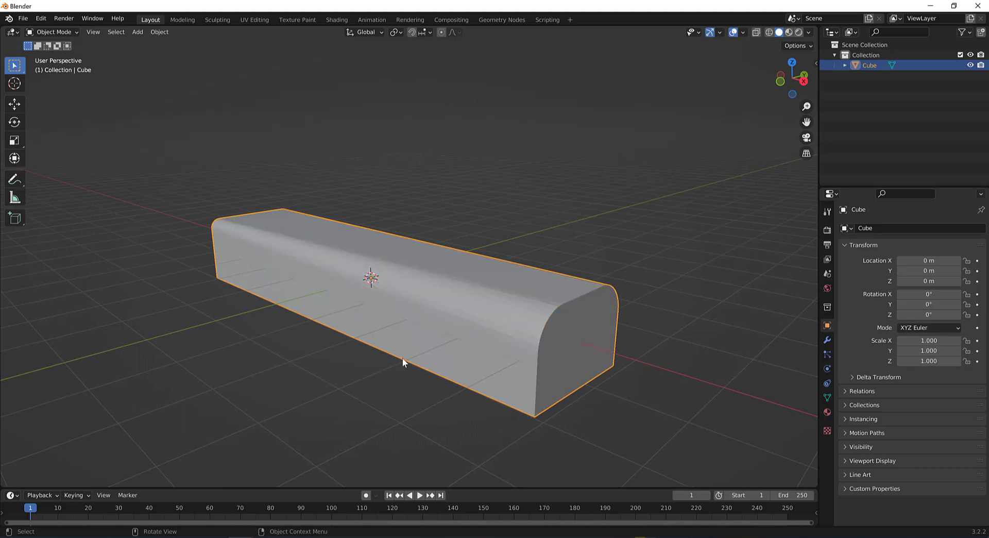
pyautogui.moveTo(504, 353)
pyautogui.mouseDown(button='middle')
pyautogui.moveTo(520, 342)
pyautogui.moveTo(506, 366)
pyautogui.moveTo(494, 362)
pyautogui.mouseUp(button='middle')
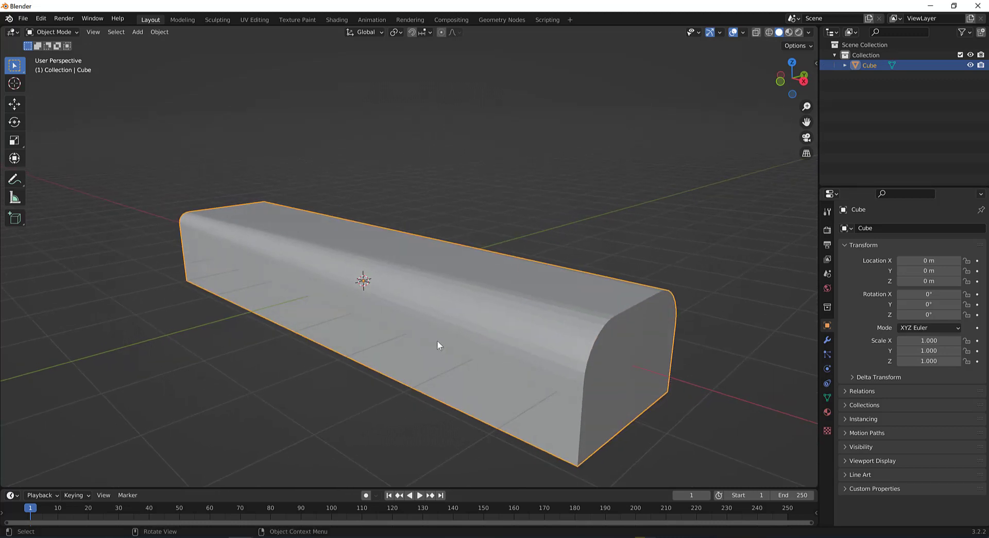
pyautogui.rightClick(427, 337)
pyautogui.click(428, 323)
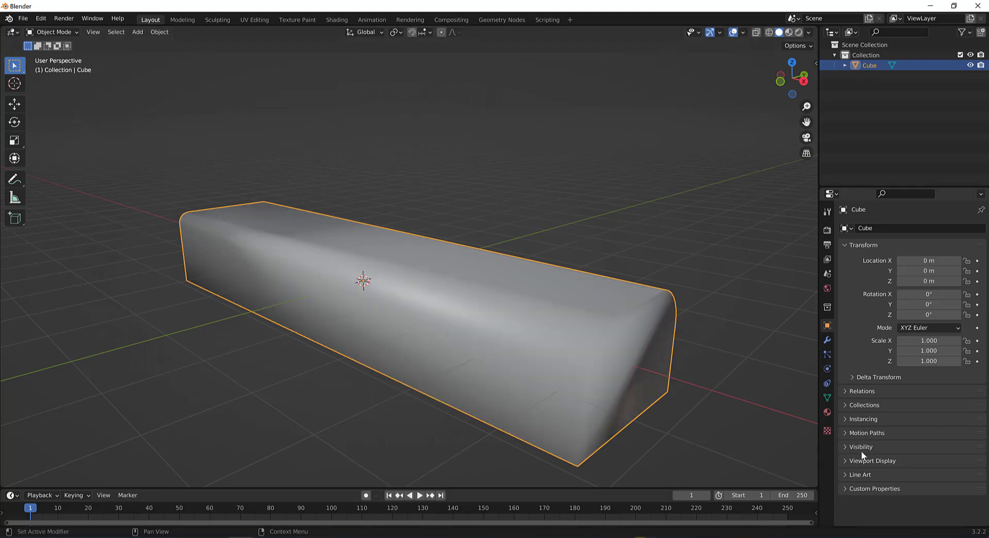
# Enable Auto Smooth at 30° in the normals settings of the block's mesh
pyautogui.click(827, 397)
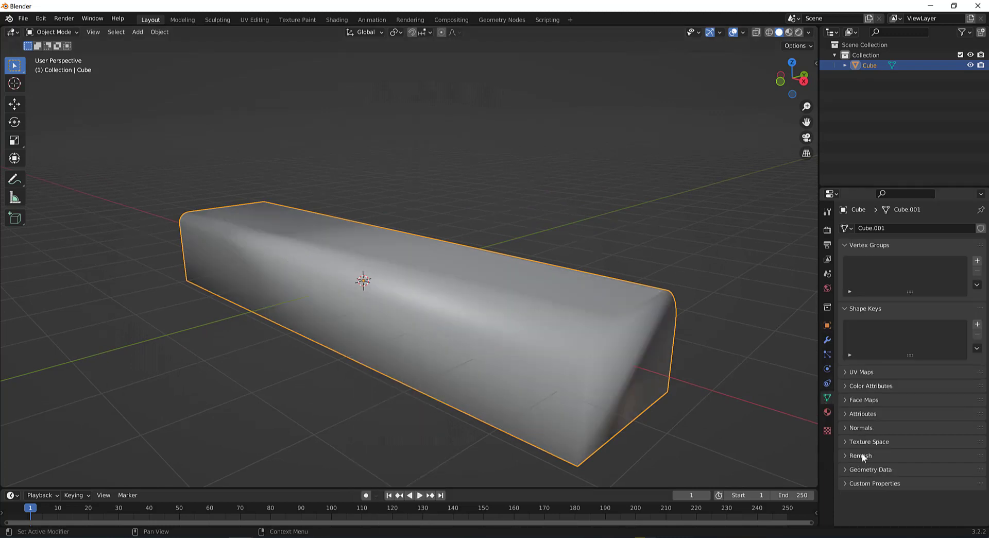
pyautogui.click(861, 428)
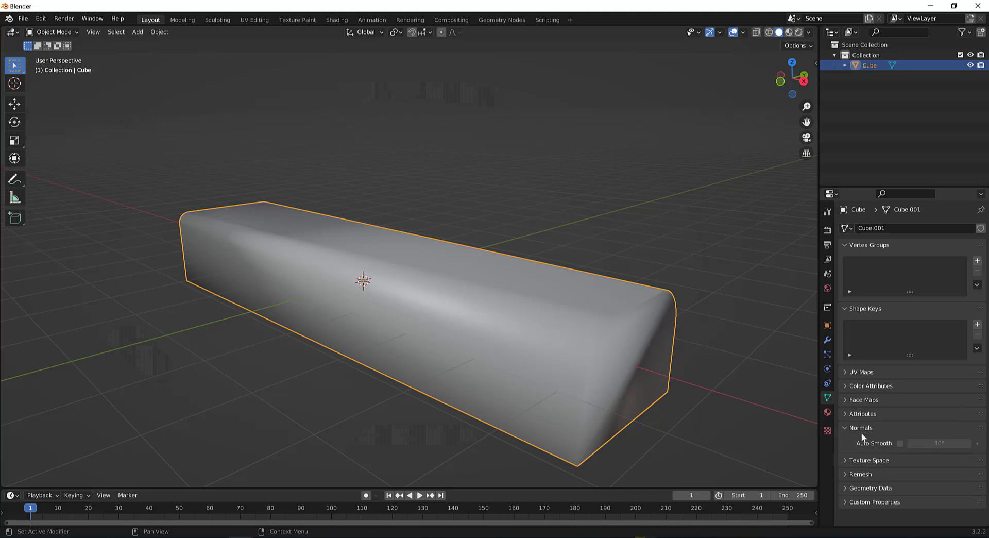
pyautogui.click(899, 443)
pyautogui.moveTo(521, 405)
pyautogui.mouseDown(button='middle')
pyautogui.moveTo(539, 397)
pyautogui.moveTo(526, 407)
pyautogui.moveTo(501, 375)
pyautogui.moveTo(428, 394)
pyautogui.moveTo(382, 353)
pyautogui.mouseUp(button='middle')
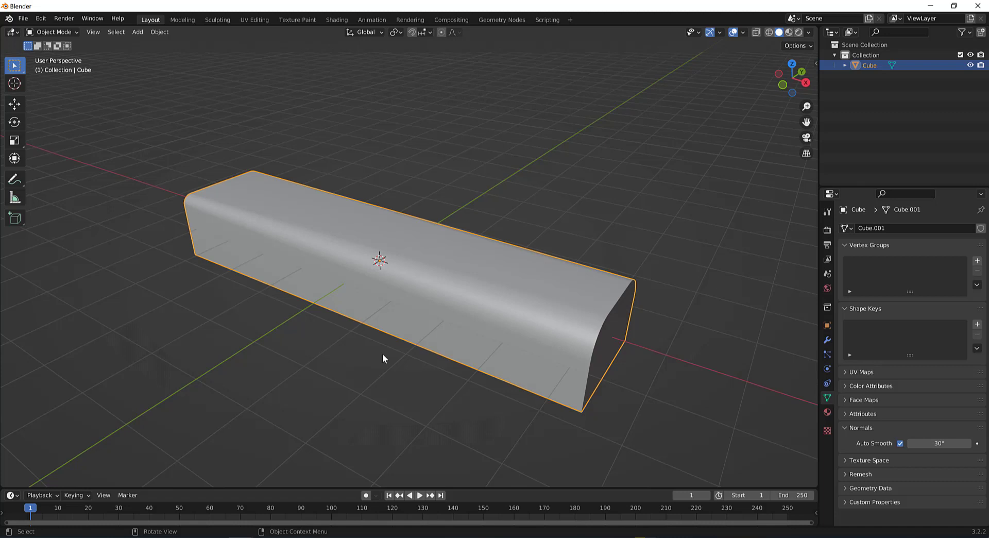
# In Edit Mode, add a single centred loop cut across the middle of the block
pyautogui.press('Tab')
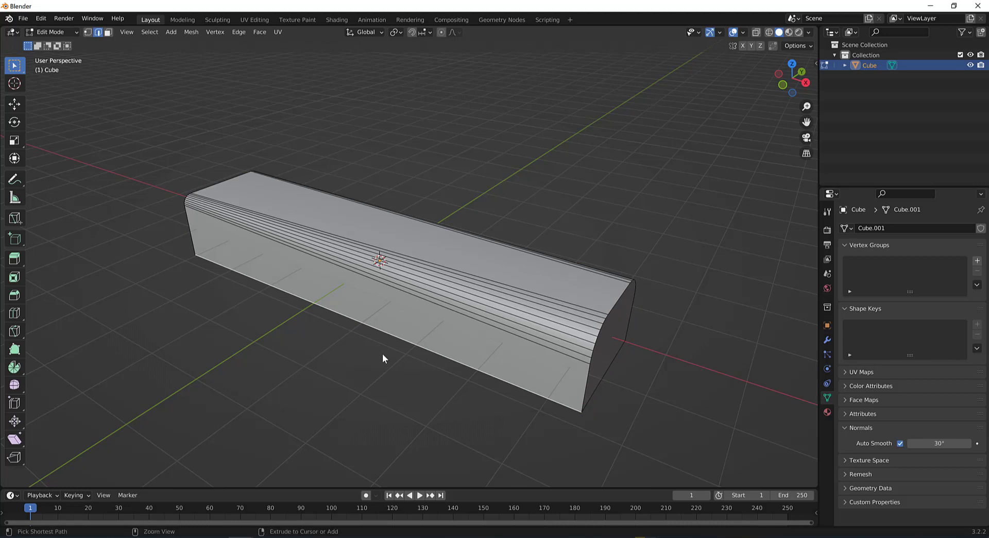
pyautogui.hotkey('ctrl', 'r')
pyautogui.click(372, 332)
pyautogui.rightClick(373, 333)
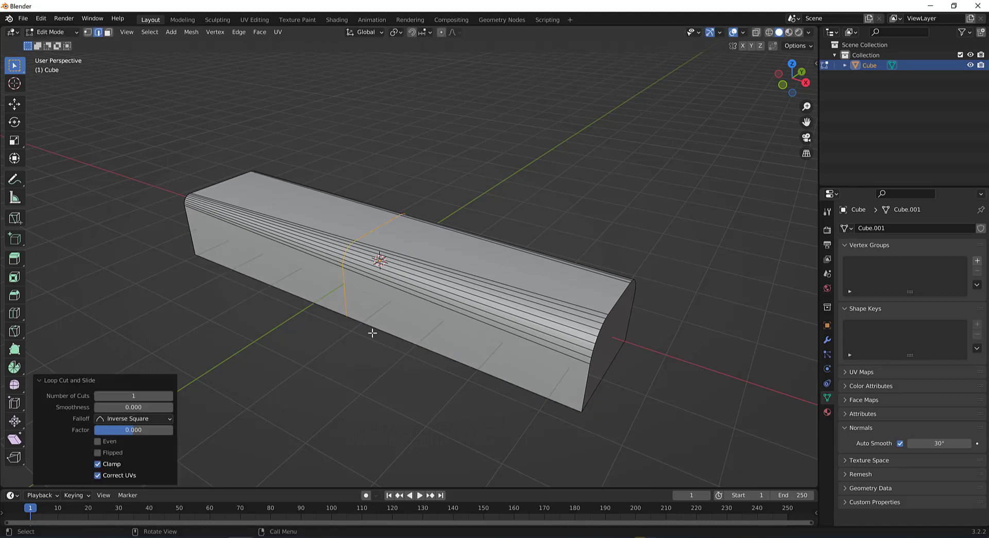
# Move the middle edge loop about 2.24 m along the Y axis to bend the block
pyautogui.moveTo(353, 360); pyautogui.dragTo(381, 263, button='middle')
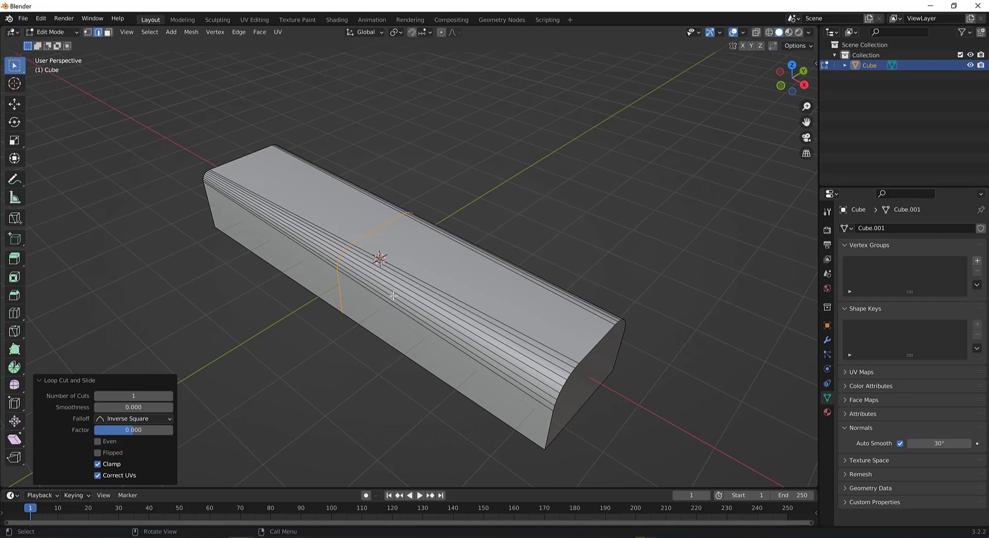
pyautogui.click(15, 103)
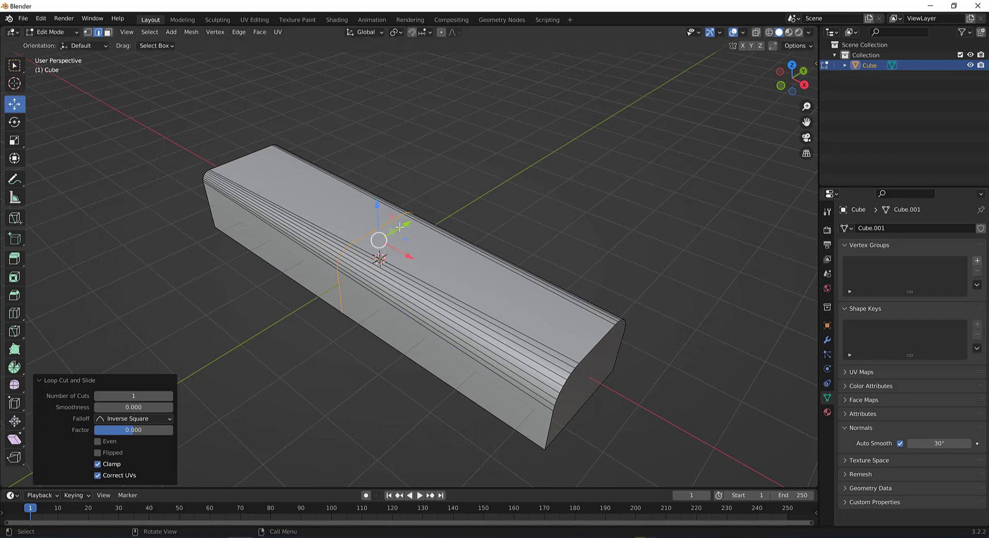
pyautogui.moveTo(400, 227); pyautogui.dragTo(478, 182)
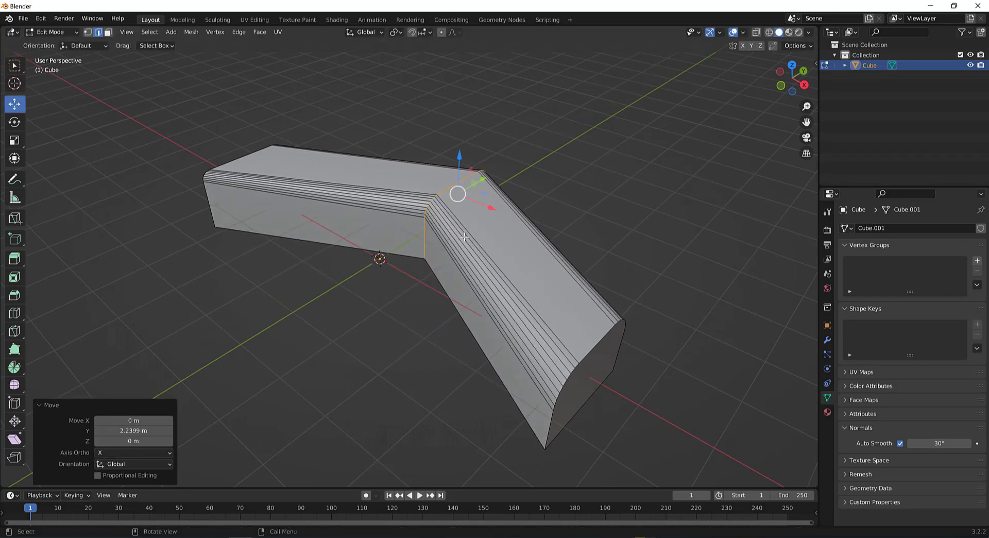
pyautogui.moveTo(464, 237); pyautogui.dragTo(415, 367, button='middle')
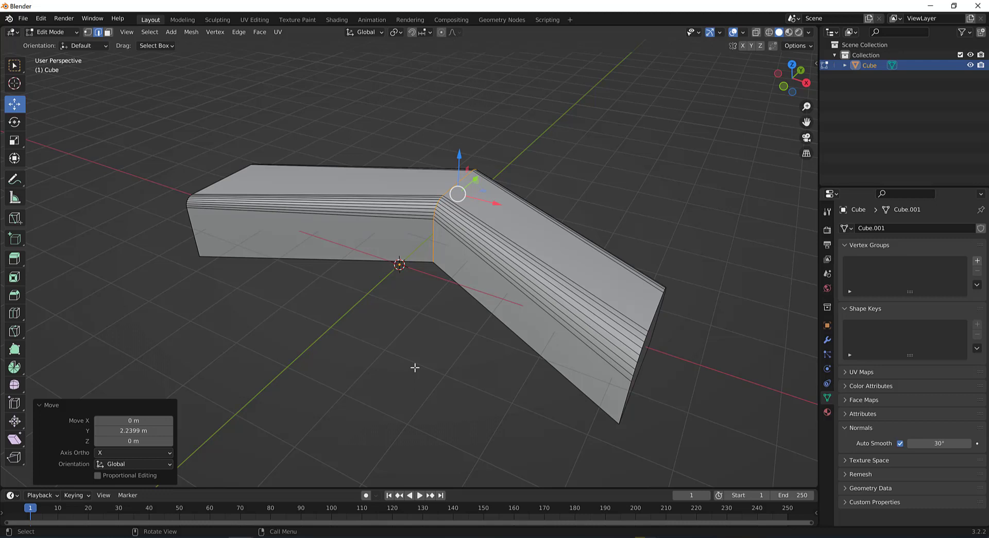
# Bevel the middle edge loop by about 4.01 m with 8 segments
pyautogui.hotkey('ctrl', 'b')
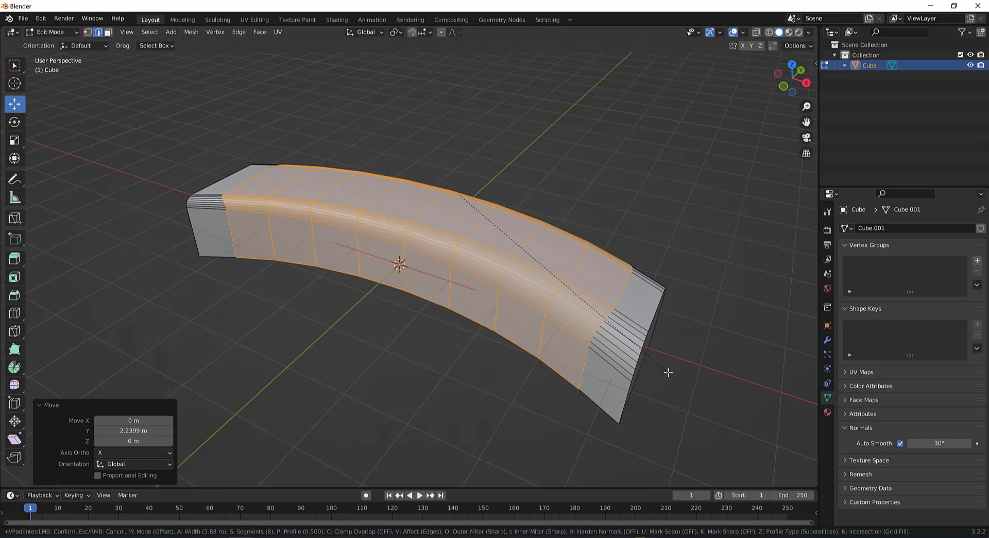
pyautogui.click(671, 375)
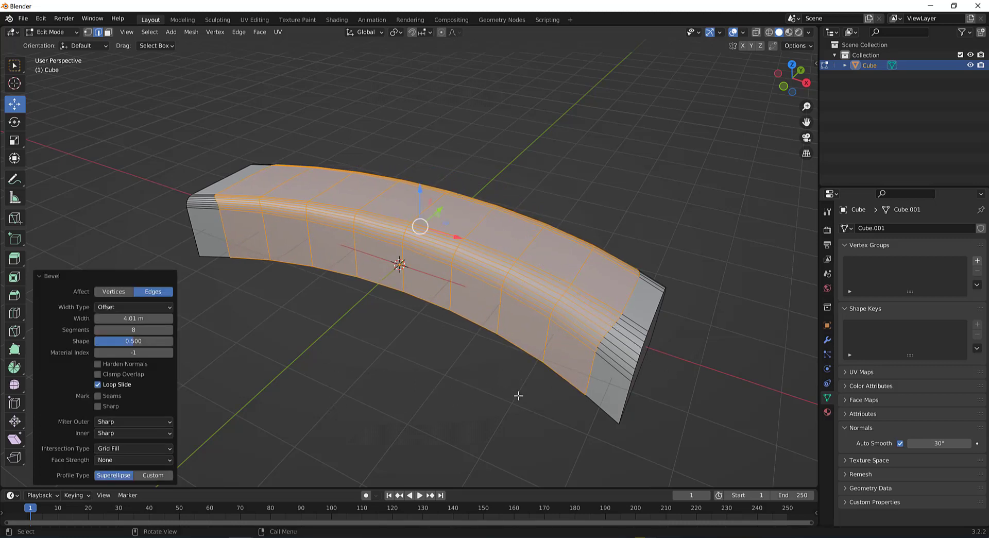
pyautogui.moveTo(575, 385); pyautogui.dragTo(560, 392, button='middle')
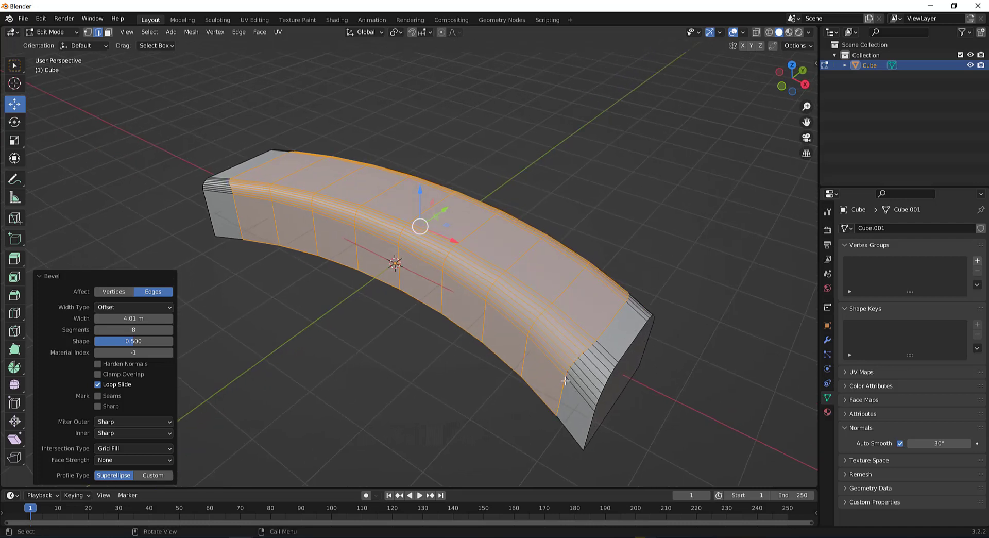
pyautogui.scroll(1, 598, 407)
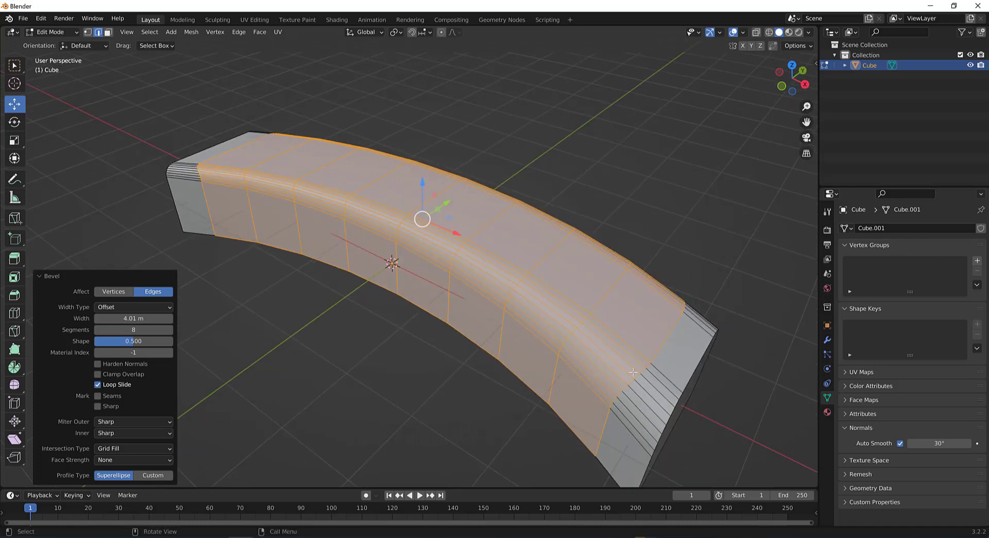
# Switch the bevel's width type to Percent, with a width of about 91% and 12 segments
pyautogui.click(140, 306)
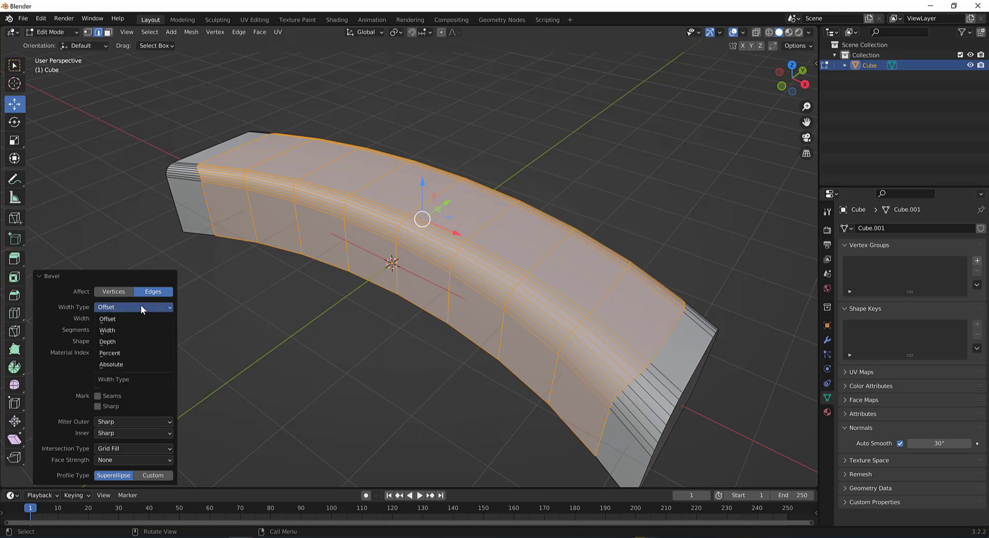
pyautogui.click(138, 352)
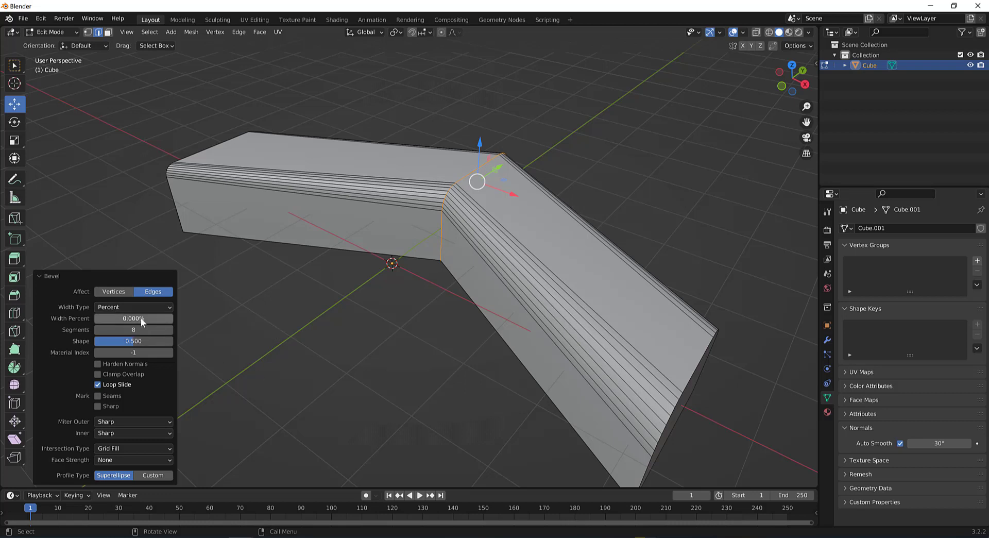
pyautogui.moveTo(132, 319); pyautogui.dragTo(205, 319)
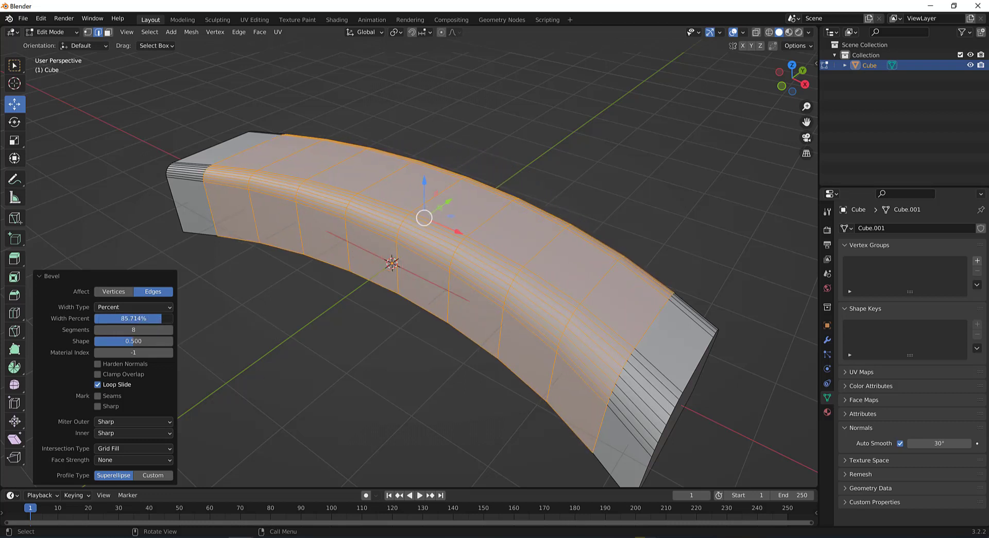
pyautogui.click(133, 330)
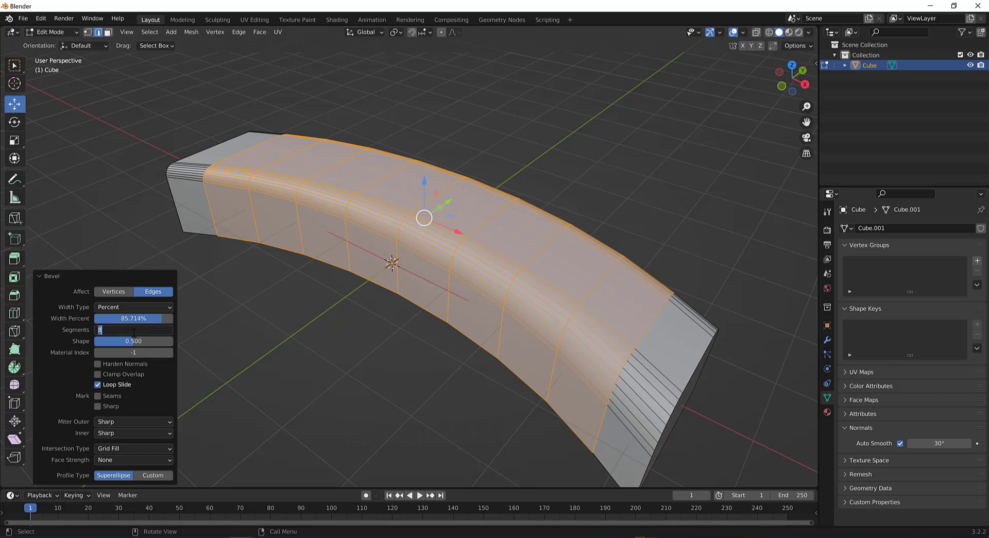
pyautogui.write('12')
pyautogui.press('Return')
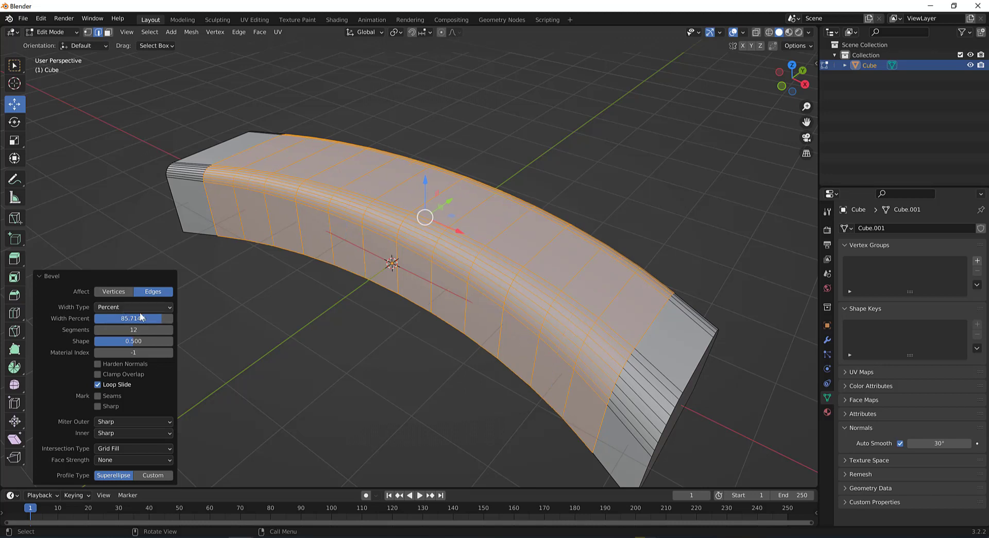
pyautogui.moveTo(142, 318); pyautogui.dragTo(151, 318)
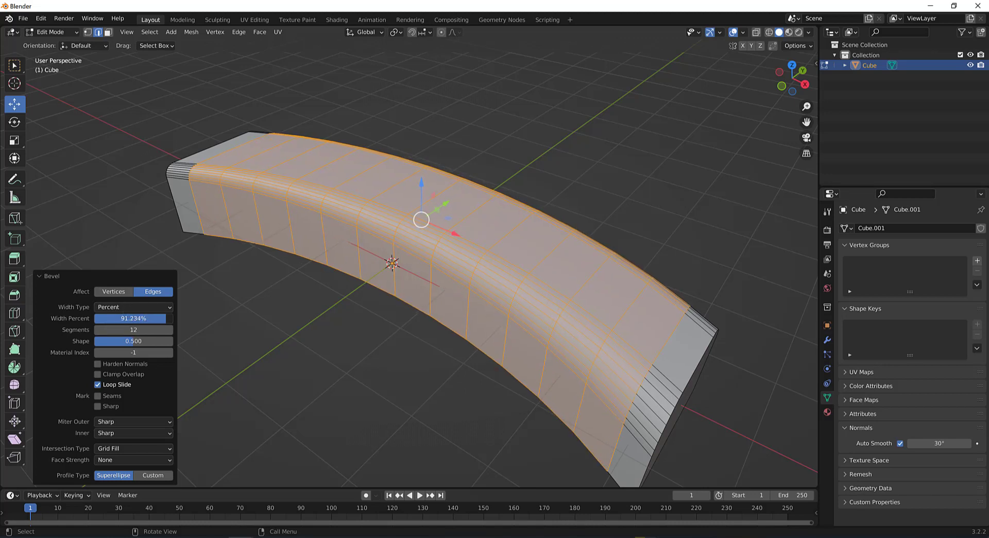
# Clear the selection and return to Object Mode to examine the curved block's shading
pyautogui.moveTo(503, 329); pyautogui.dragTo(496, 309, button='middle')
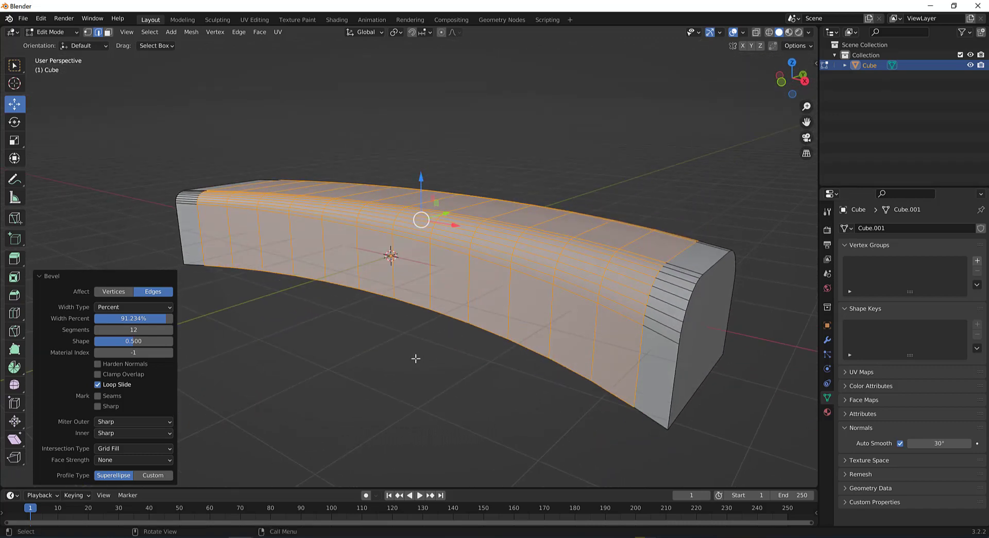
pyautogui.moveTo(416, 358); pyautogui.dragTo(412, 370, button='middle')
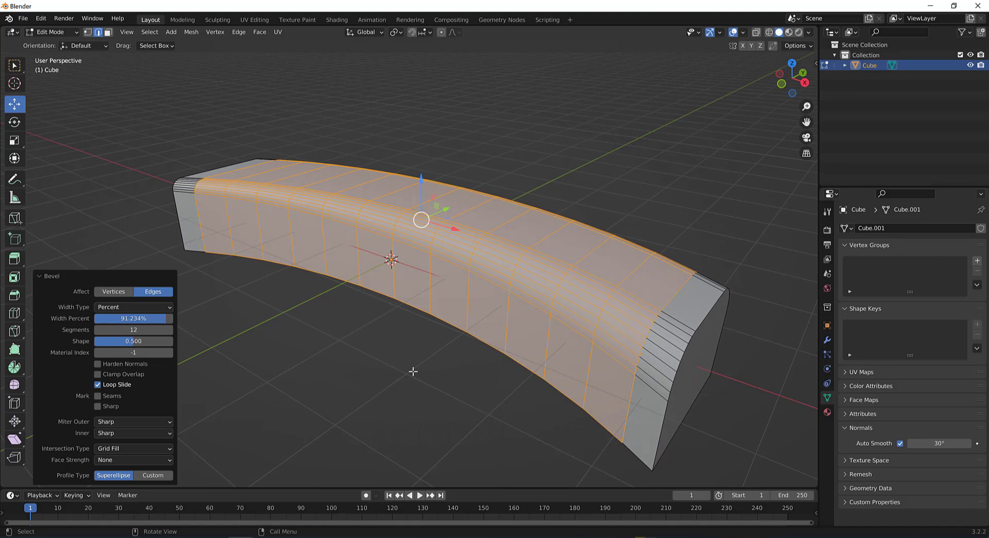
pyautogui.click(412, 371)
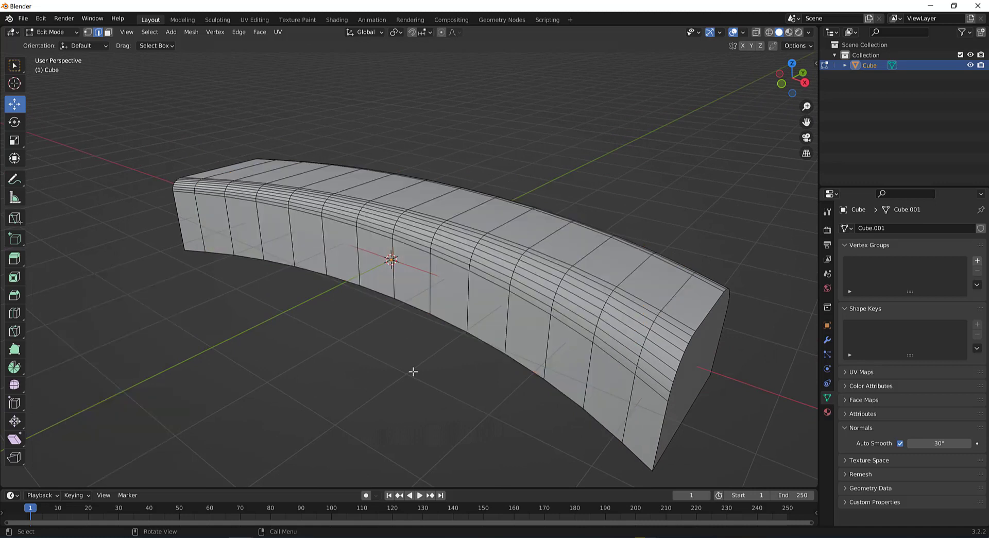
pyautogui.press('Tab')
pyautogui.moveTo(419, 360)
pyautogui.mouseDown(button='middle')
pyautogui.moveTo(383, 333)
pyautogui.moveTo(408, 347)
pyautogui.mouseUp(button='middle')
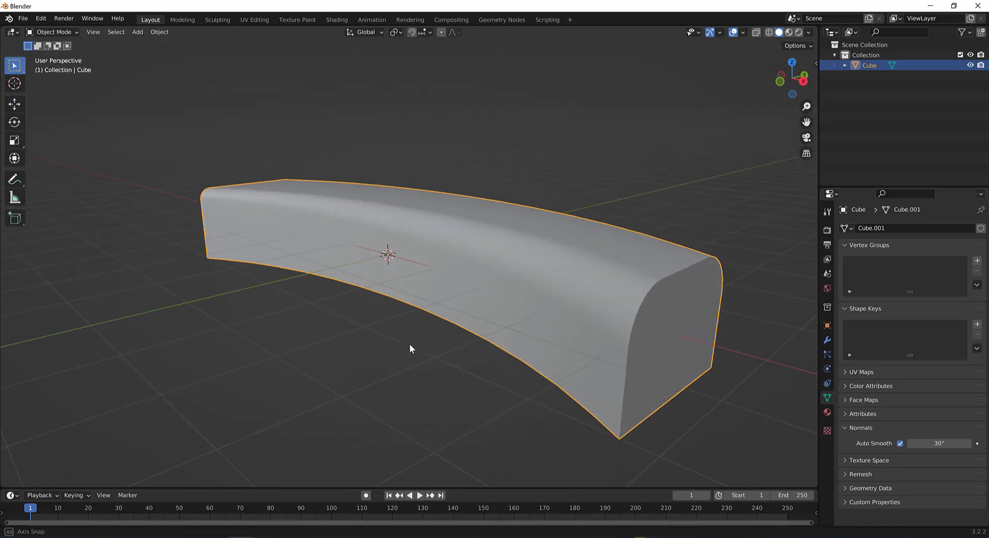
pyautogui.click(416, 390)
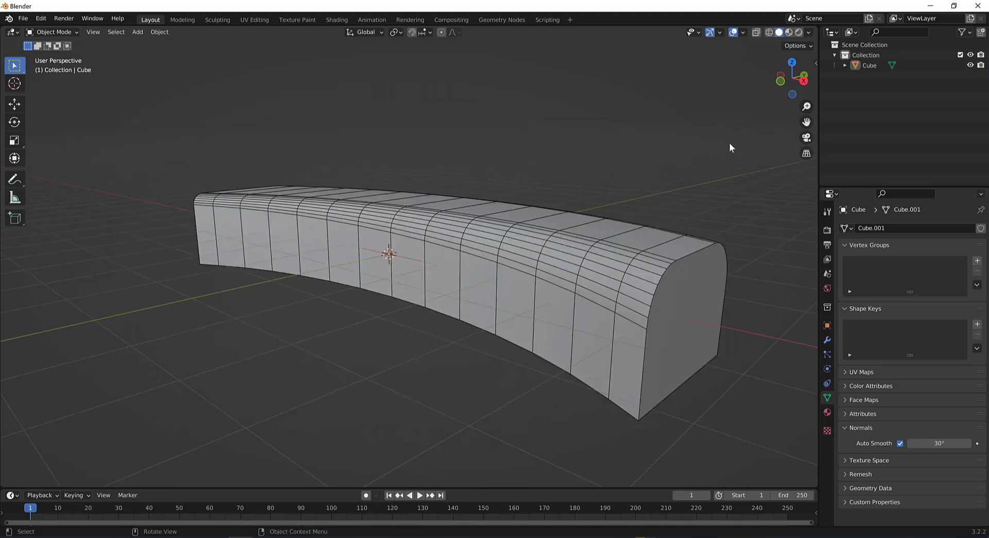
# Turn on Cavity and Shadow in the viewport shading options
pyautogui.click(806, 46)
pyautogui.click(809, 33)
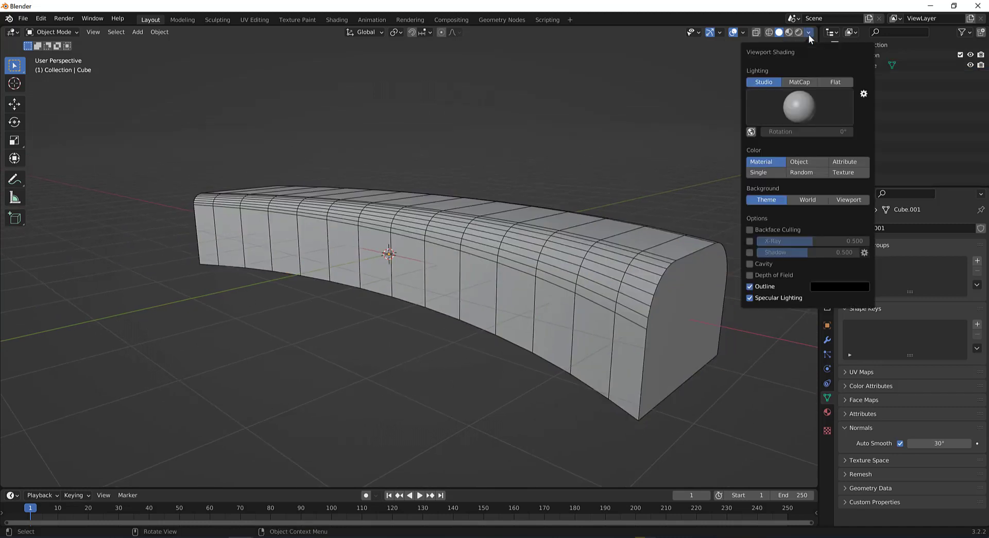
pyautogui.click(750, 264)
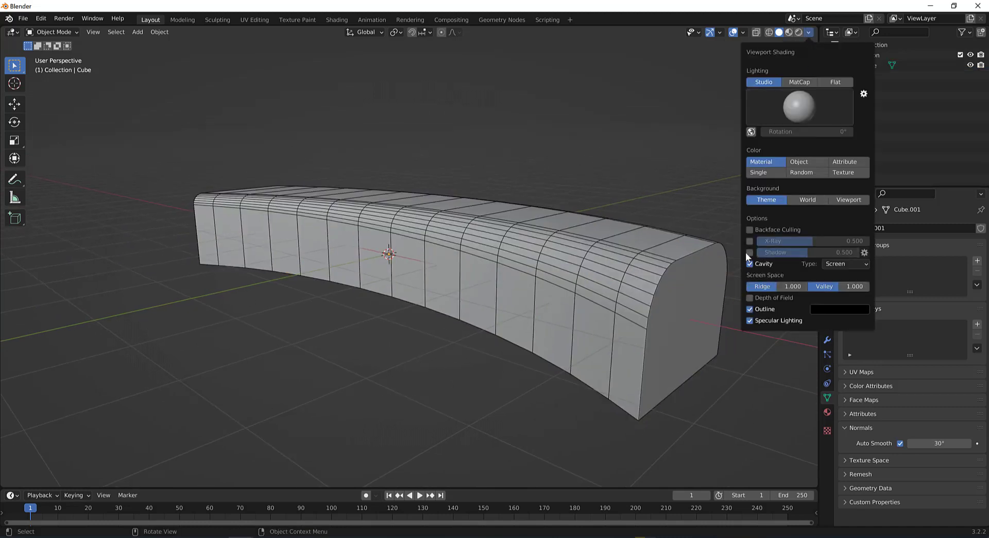
pyautogui.click(750, 252)
# Return to Edit Mode and undo the bevel on the block's middle edge loop
pyautogui.moveTo(463, 358)
pyautogui.mouseDown(button='middle')
pyautogui.moveTo(499, 349)
pyautogui.moveTo(448, 366)
pyautogui.moveTo(428, 343)
pyautogui.moveTo(437, 375)
pyautogui.moveTo(438, 356)
pyautogui.moveTo(397, 363)
pyautogui.moveTo(394, 347)
pyautogui.mouseUp(button='middle')
pyautogui.press('a')
pyautogui.press('Tab')
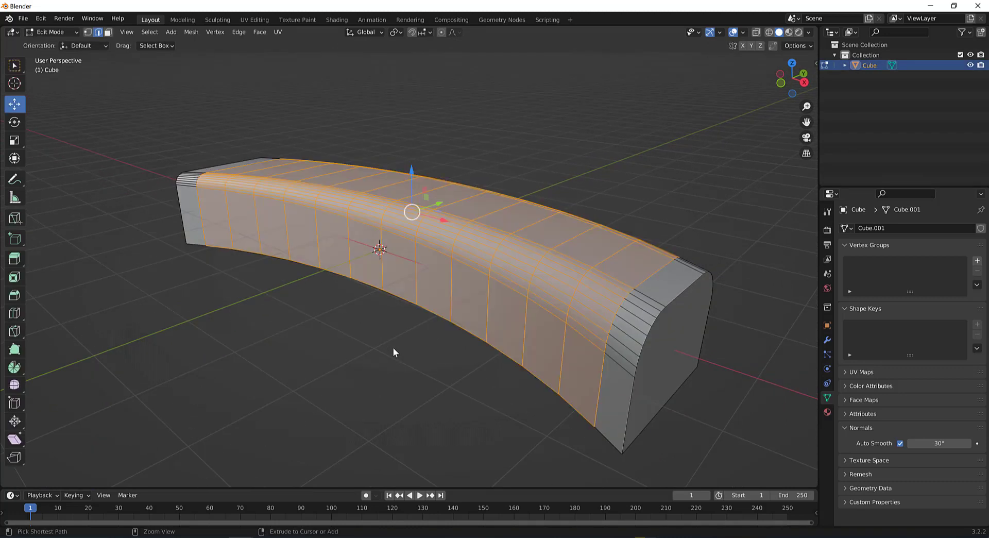
pyautogui.hotkey('ctrl', 'z')
pyautogui.moveTo(430, 275); pyautogui.dragTo(431, 287, button='middle')
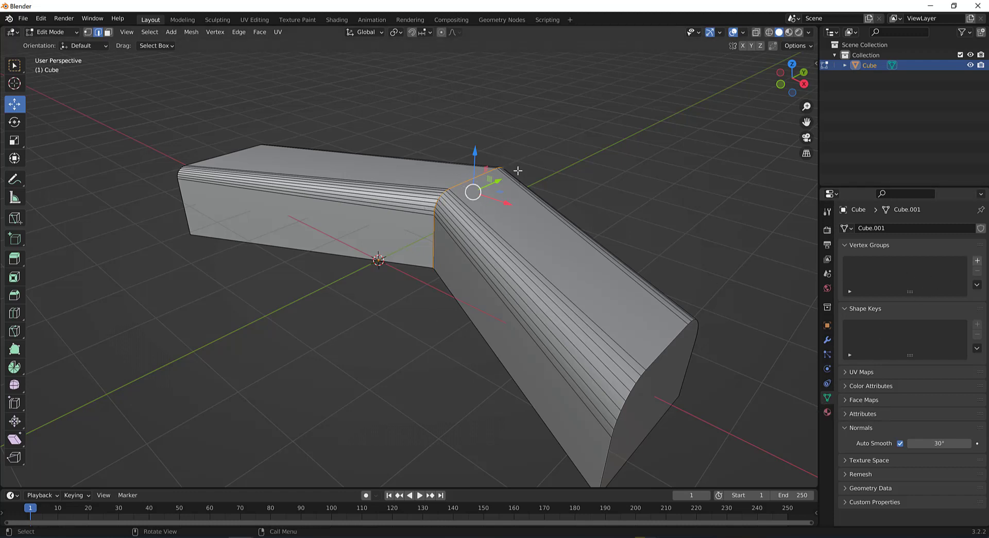
# Store the selected middle edge loop in a new, locked vertex group named b01 with weight 1
pyautogui.click(977, 260)
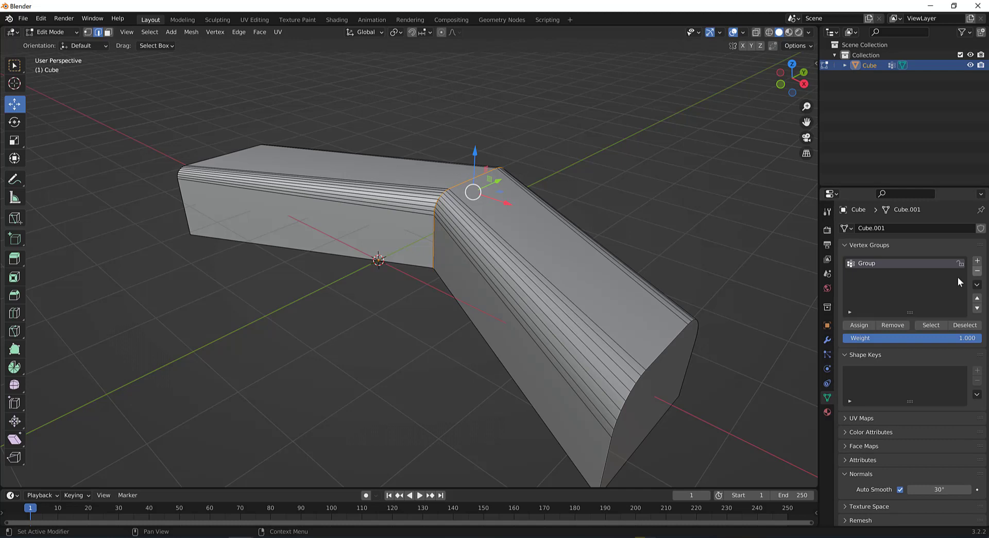
pyautogui.doubleClick(867, 263)
pyautogui.write('b01')
pyautogui.press('Return')
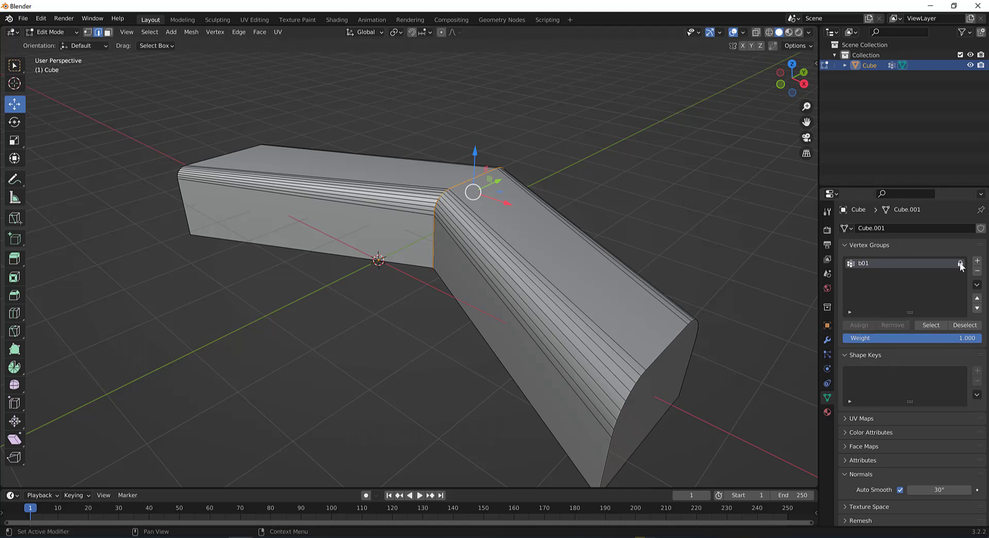
# Add a Bevel modifier to the block and limit it to the b01 vertex group
pyautogui.click(827, 341)
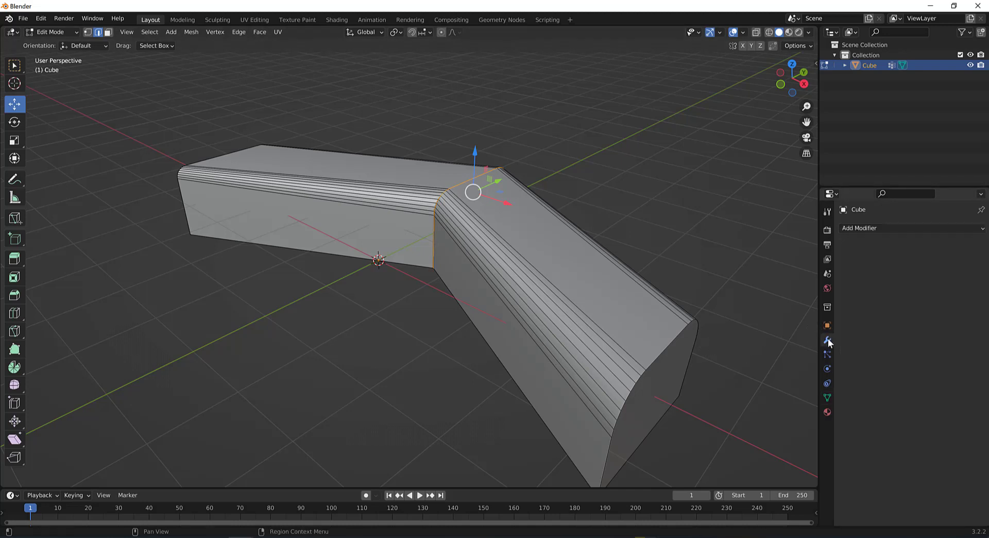
pyautogui.click(881, 230)
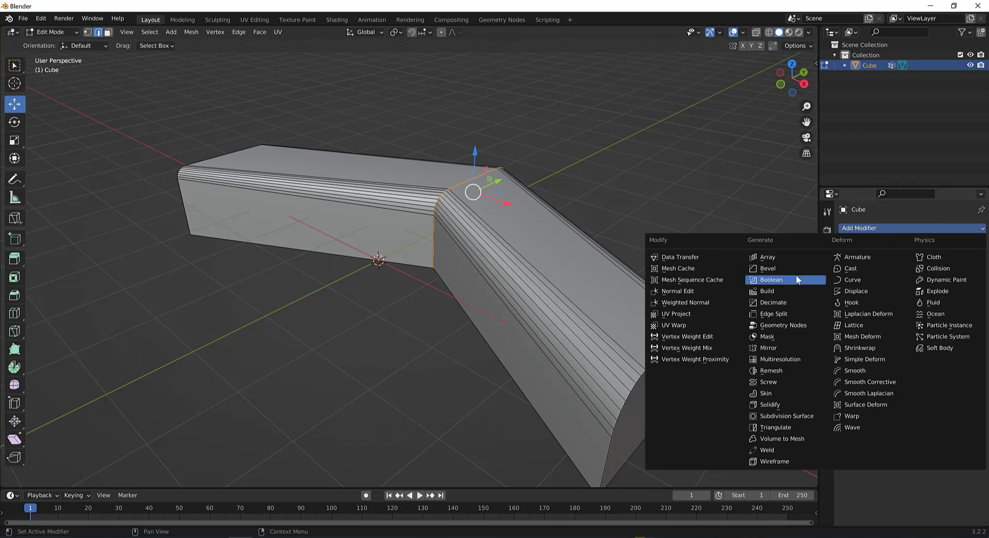
pyautogui.click(782, 268)
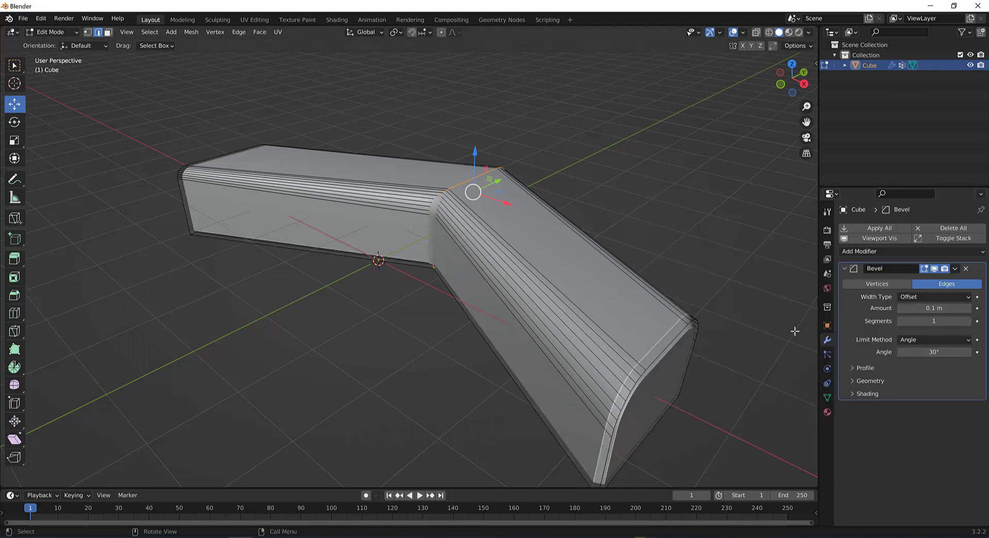
pyautogui.click(921, 338)
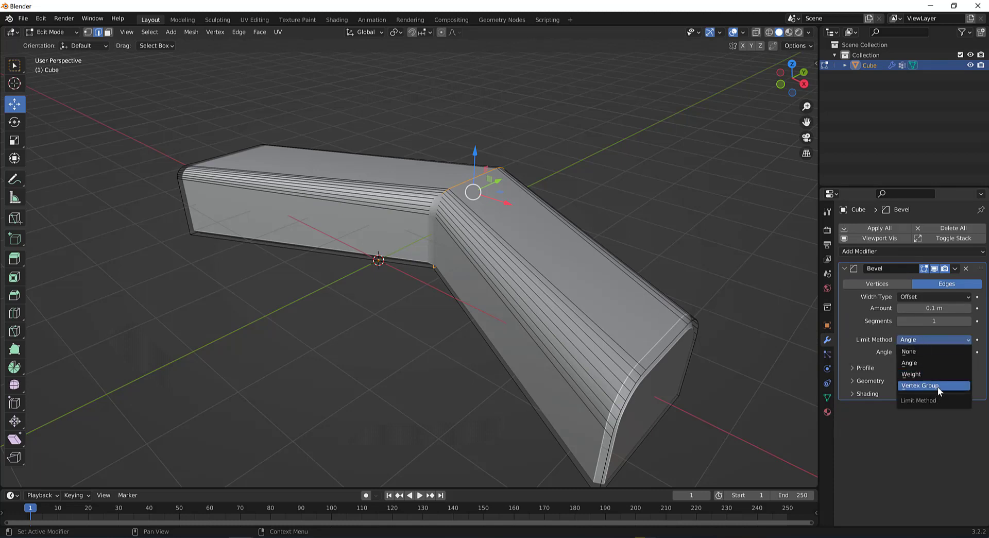
pyautogui.click(937, 386)
pyautogui.click(922, 351)
pyautogui.click(910, 367)
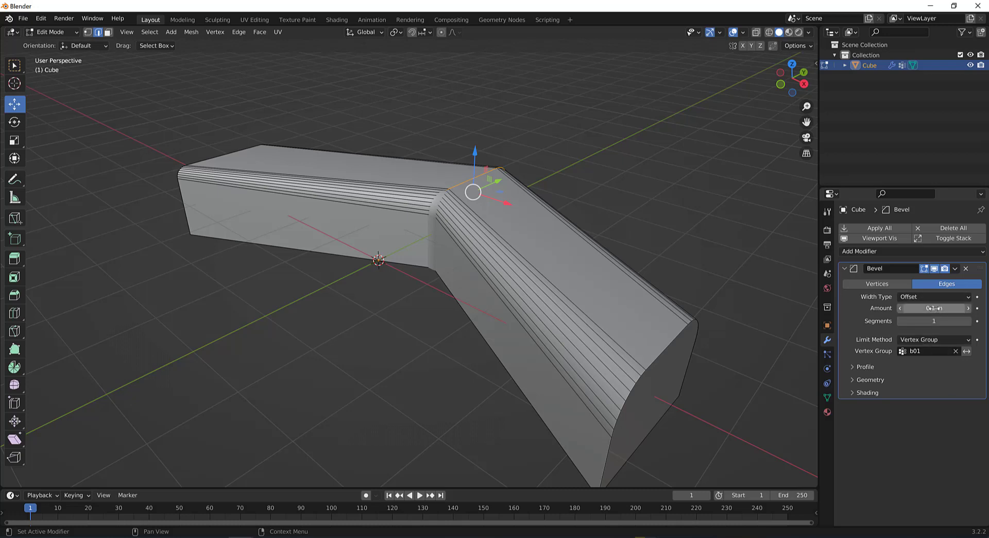
# Turn off Clamp Overlap for the Bevel modifier and widen the bevel to about 3.06 m with 35 segments
pyautogui.click(873, 379)
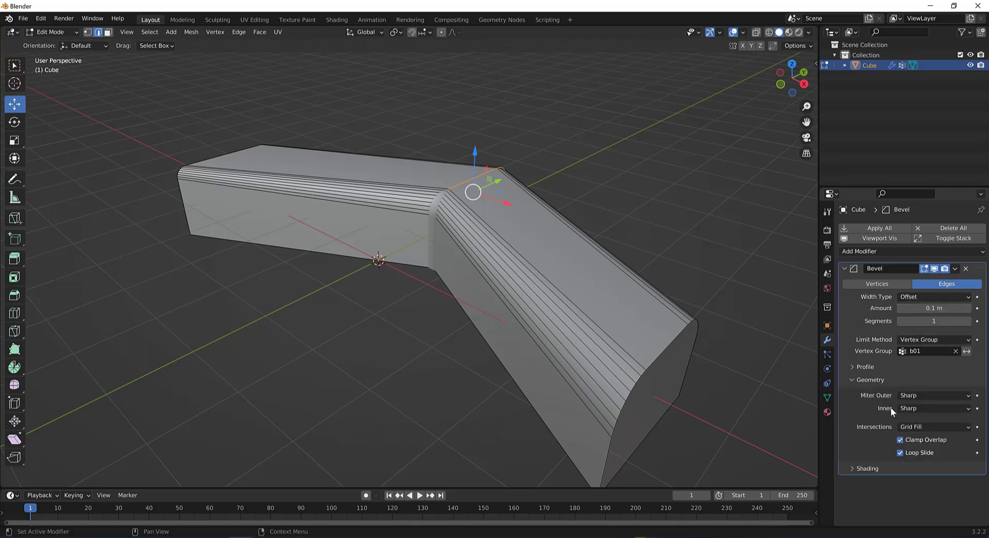
pyautogui.click(919, 441)
pyautogui.moveTo(922, 308); pyautogui.dragTo(978, 308)
pyautogui.moveTo(636, 330); pyautogui.dragTo(646, 325, button='middle')
pyautogui.hotkey('shift', 'z')
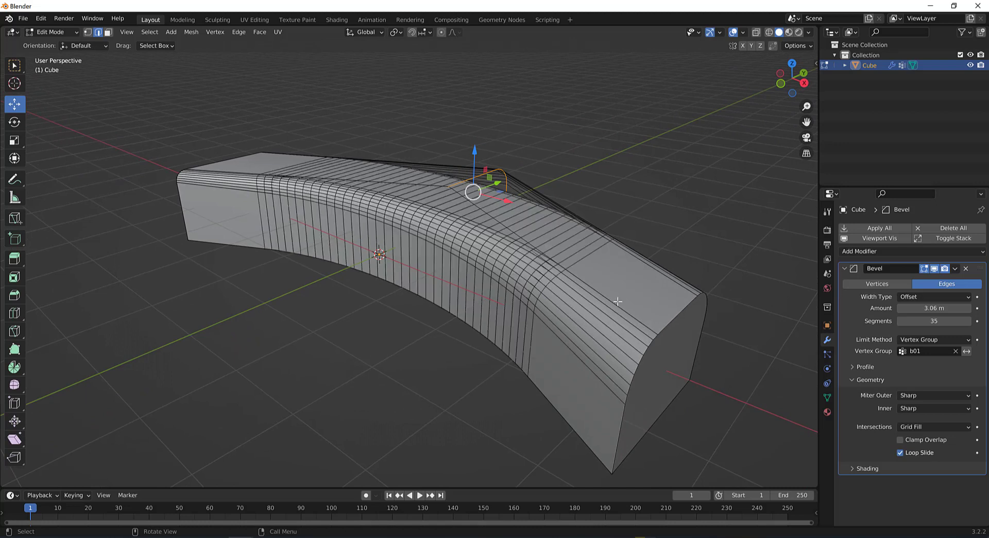
# Increase the modifier's bevel amount to about 3.96 m and set its segments to 16
pyautogui.moveTo(926, 307); pyautogui.dragTo(966, 307)
pyautogui.click(926, 320)
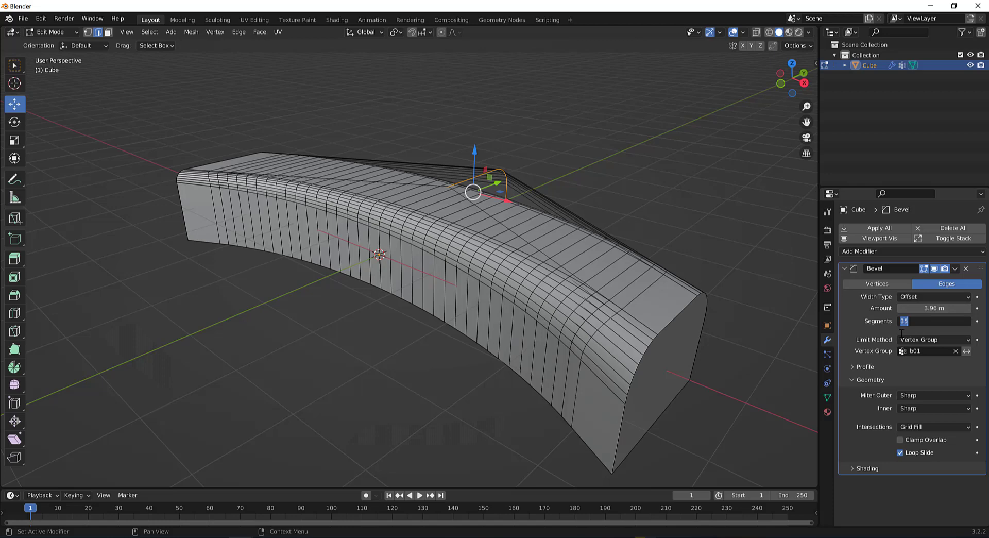
pyautogui.write('16')
pyautogui.press('Return')
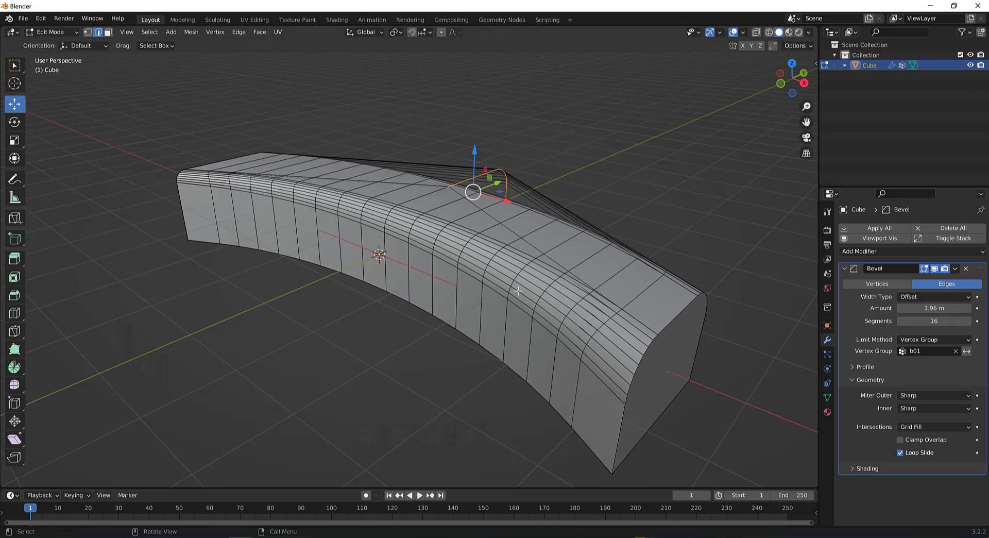
# Return to Object Mode, inspect the curved block and delete it
pyautogui.moveTo(518, 291); pyautogui.dragTo(497, 304, button='middle')
pyautogui.click(404, 383)
pyautogui.press('Tab')
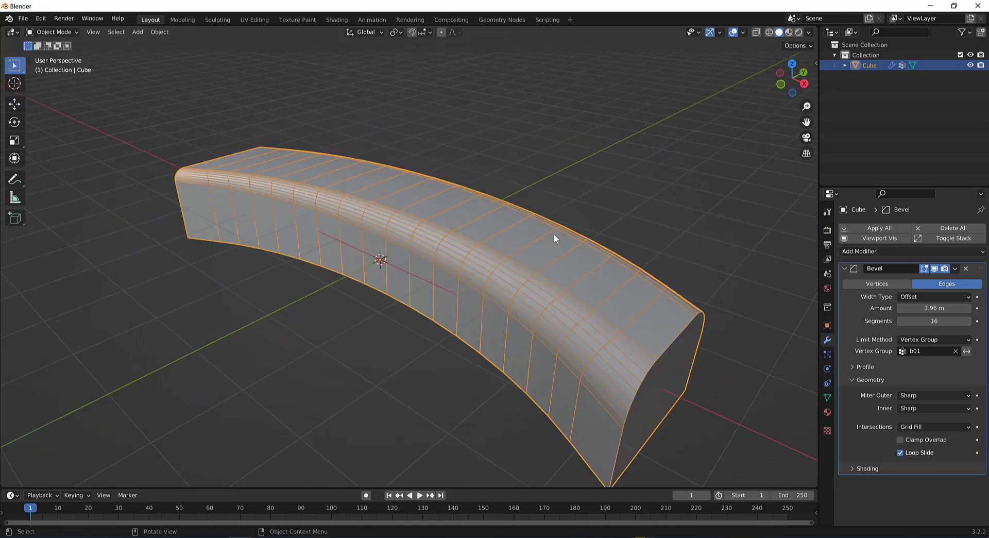
pyautogui.moveTo(555, 234); pyautogui.dragTo(551, 224, button='middle')
pyautogui.click(620, 162)
pyautogui.scroll(-1, 524, 238)
pyautogui.moveTo(496, 261); pyautogui.dragTo(490, 259, button='middle')
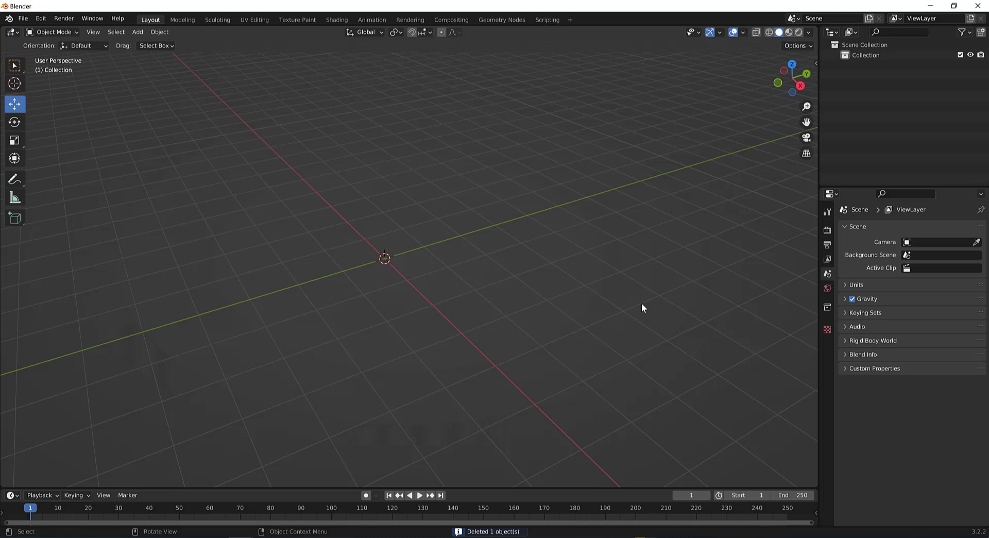
# Add a new cube and scale it to about 4.88 along X and 0.62 along Z
pyautogui.hotkey('shift', 'a')
pyautogui.click(437, 302)
pyautogui.moveTo(408, 299); pyautogui.dragTo(426, 298, button='middle')
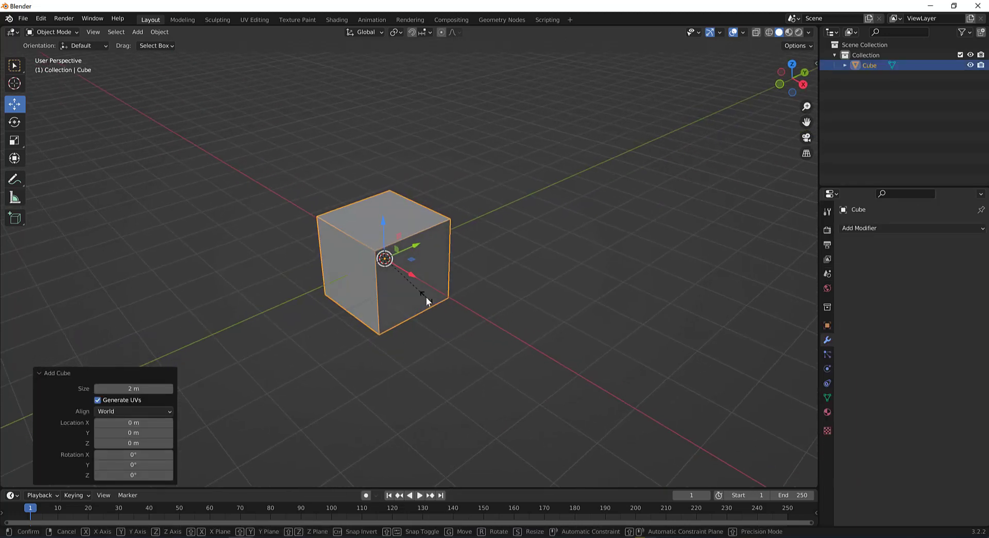
pyautogui.press('s')
pyautogui.press('x')
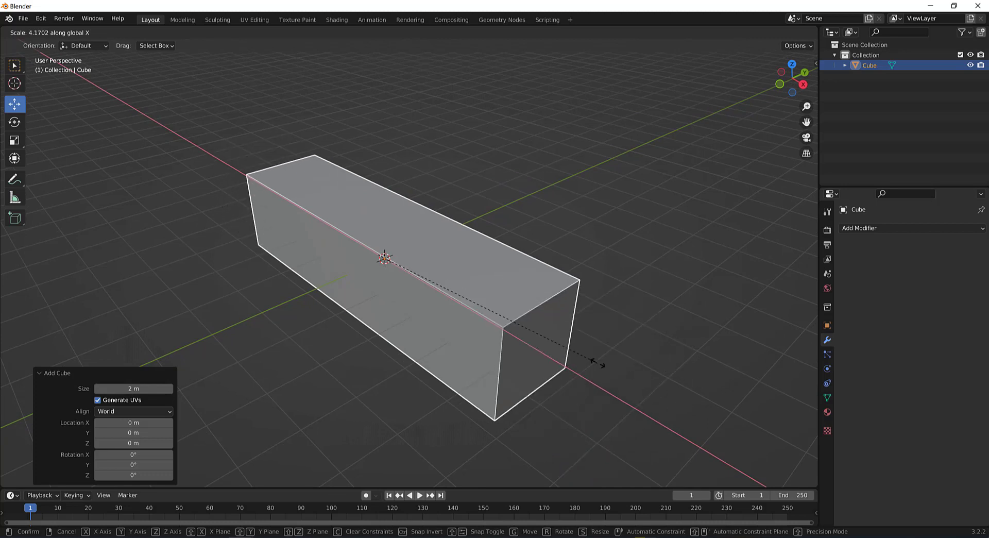
pyautogui.click(636, 368)
pyautogui.press('s')
pyautogui.press('z')
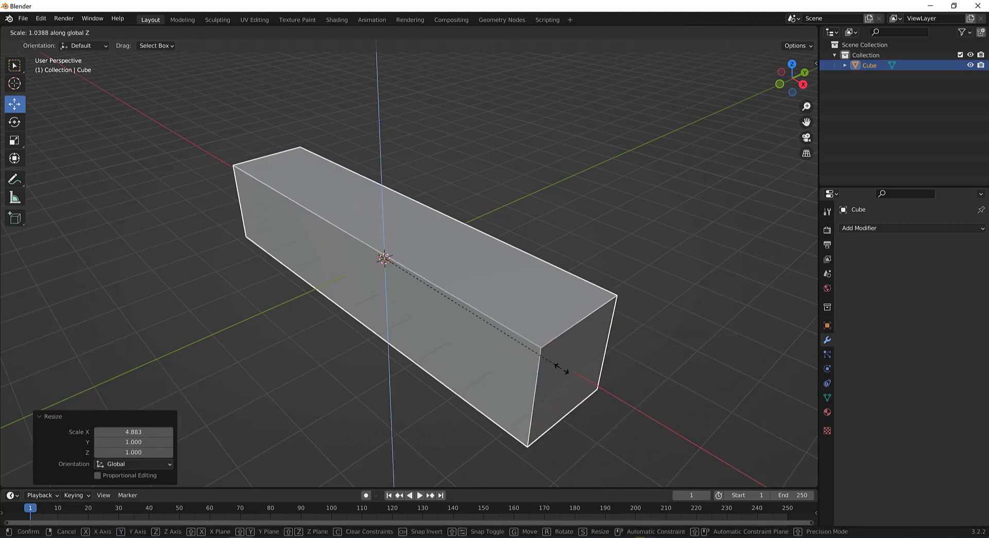
pyautogui.click(478, 351)
pyautogui.moveTo(478, 353)
pyautogui.mouseDown(button='middle')
pyautogui.moveTo(512, 309)
pyautogui.moveTo(488, 348)
pyautogui.mouseUp(button='middle')
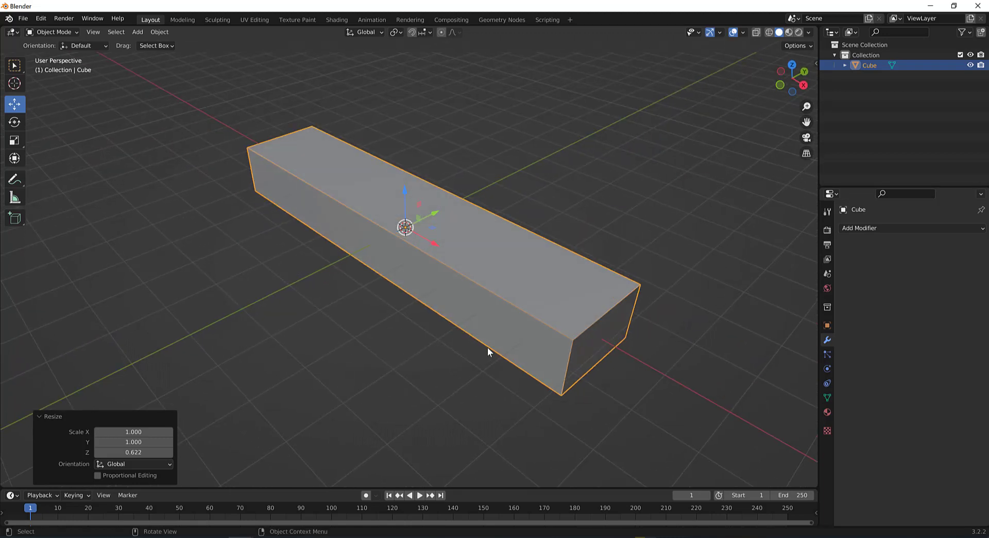
# Add a Bevel modifier to the new block and turn off its viewport display
pyautogui.click(873, 228)
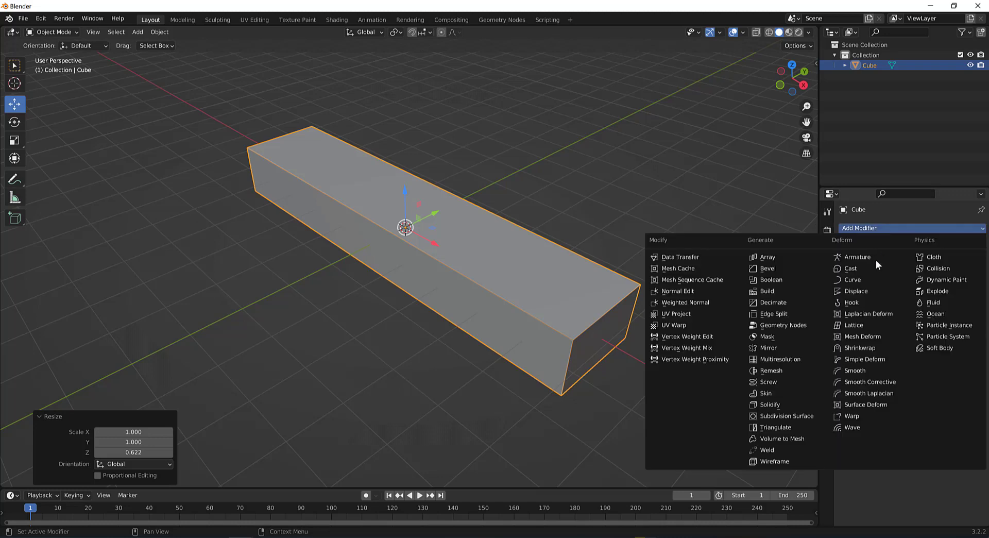
pyautogui.click(789, 269)
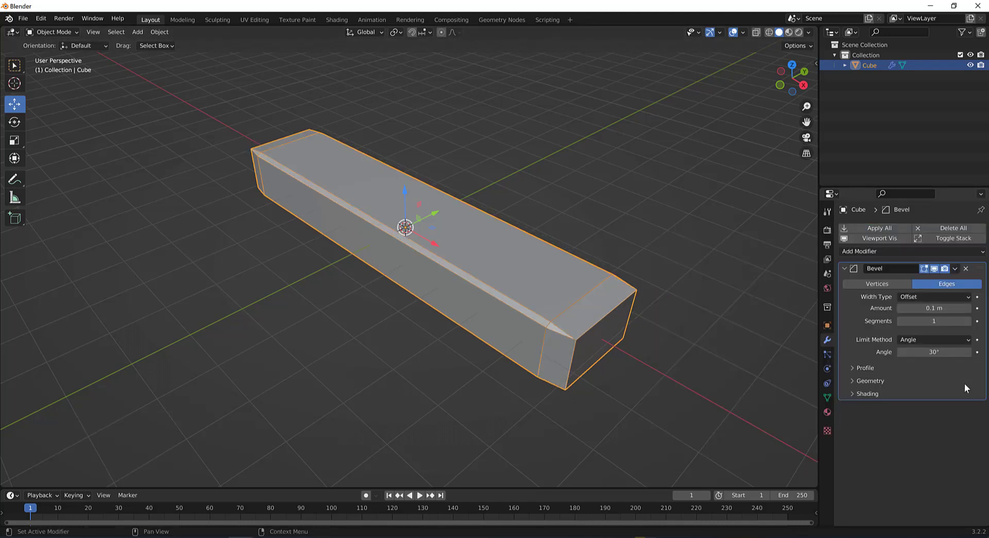
pyautogui.click(933, 270)
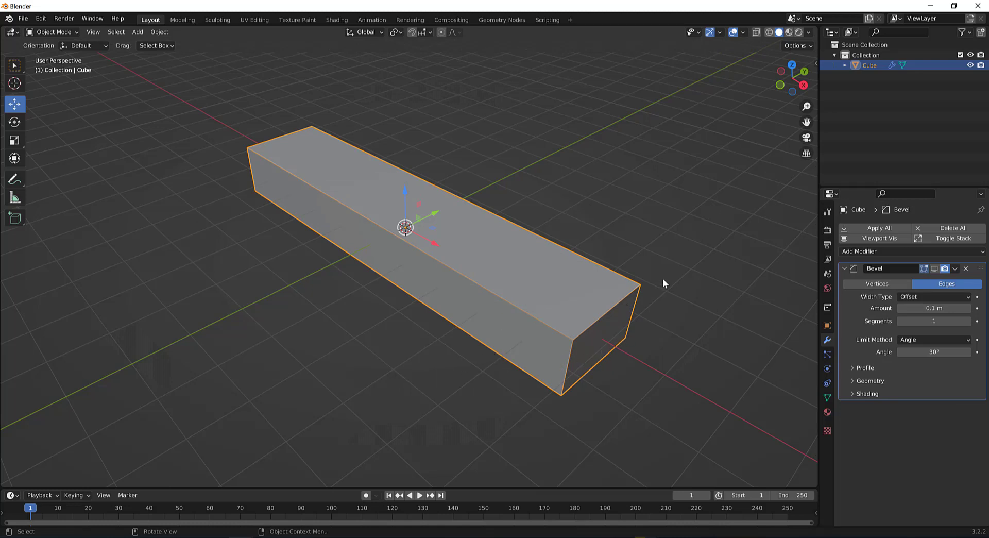
pyautogui.click(927, 297)
pyautogui.moveTo(587, 288); pyautogui.dragTo(585, 289, button='middle')
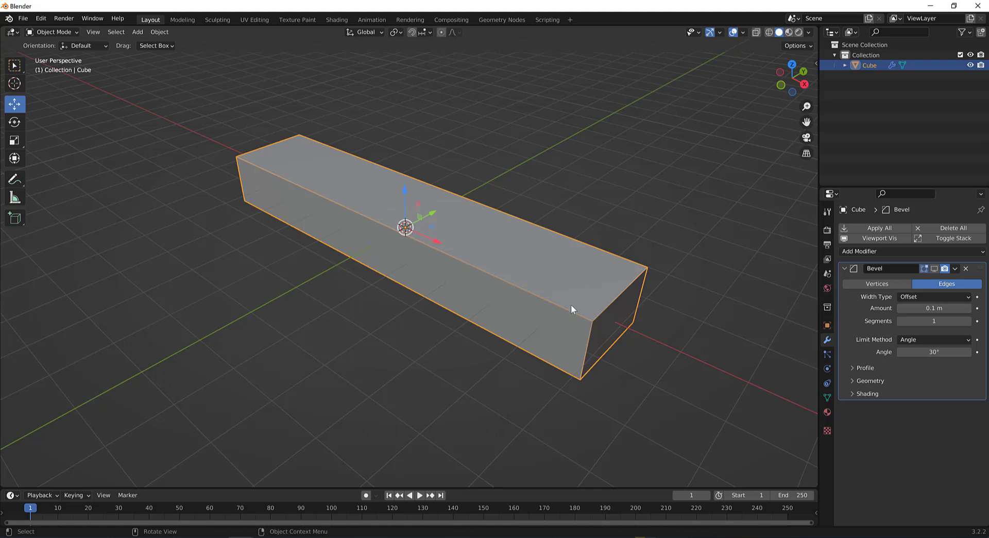
# Enter Edit Mode and add one centred loop cut across the block's length
pyautogui.press('Tab')
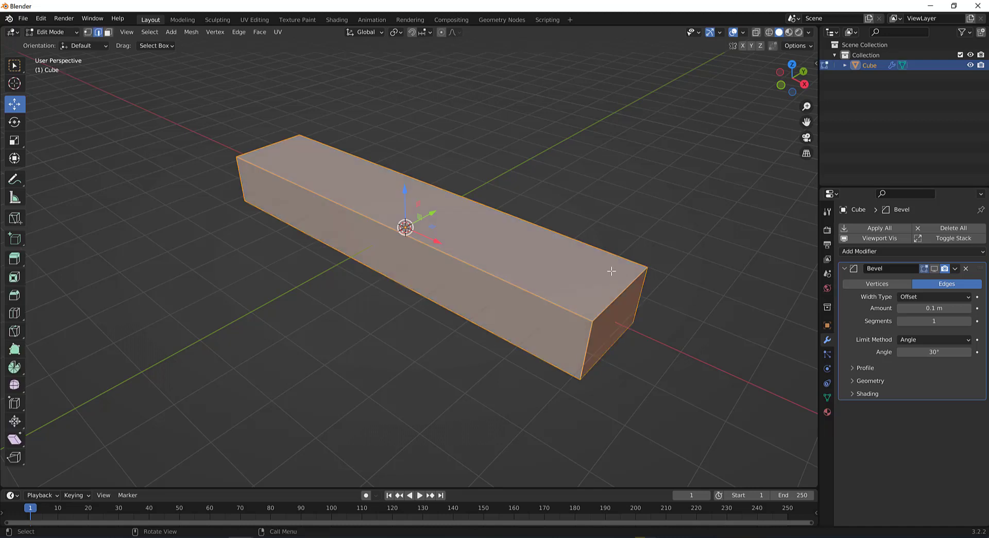
pyautogui.hotkey('ctrl', 'r')
pyautogui.click(437, 286)
pyautogui.rightClick(482, 284)
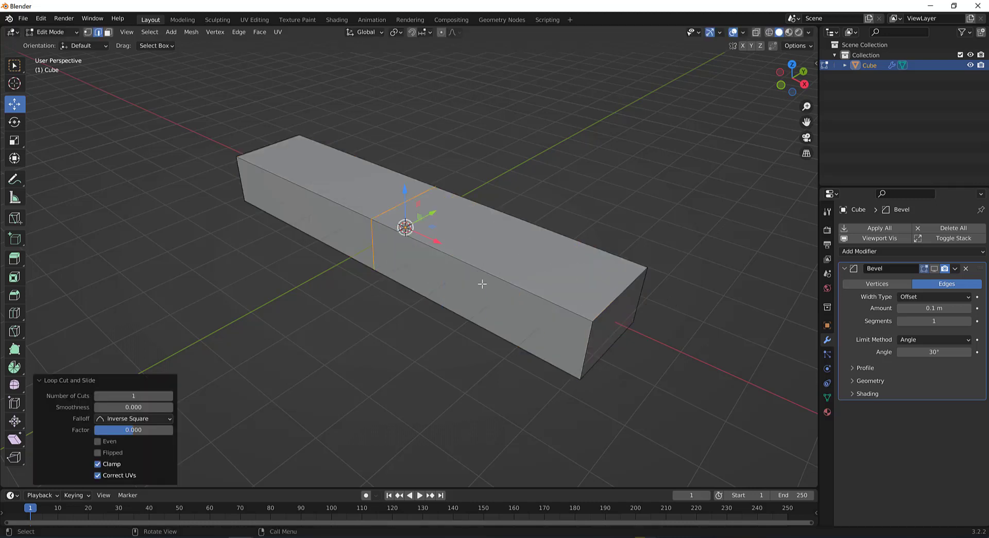
pyautogui.moveTo(482, 284); pyautogui.dragTo(469, 234, button='middle')
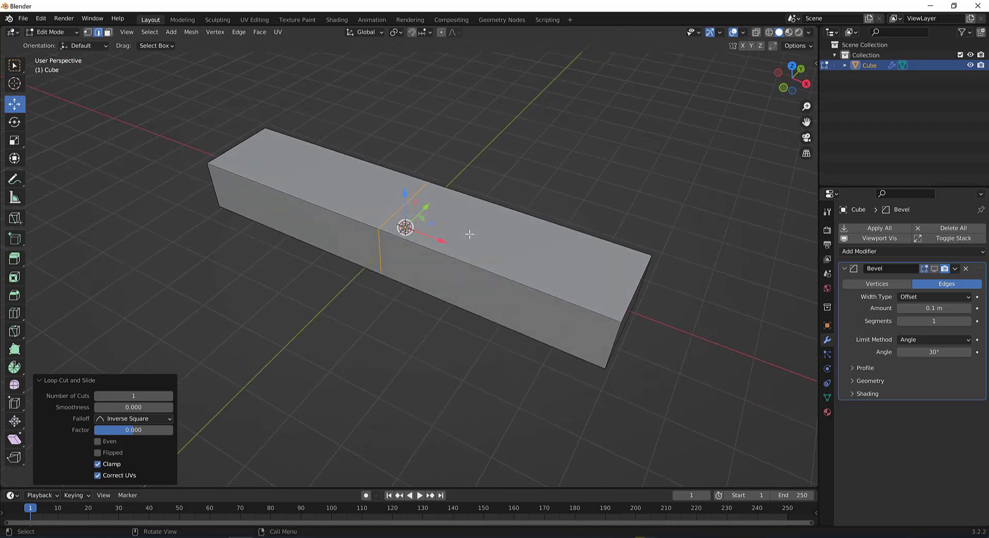
pyautogui.click(527, 193)
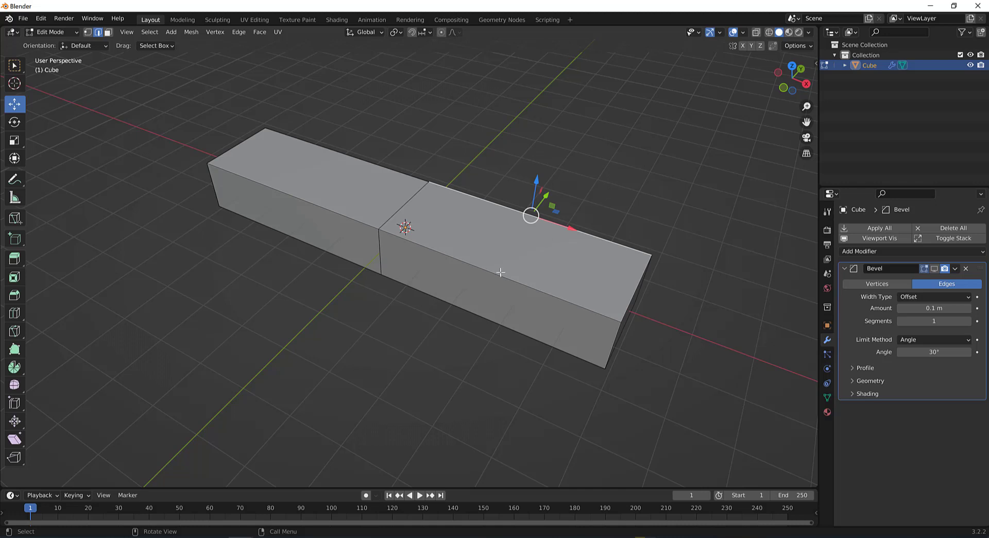
pyautogui.click(308, 200)
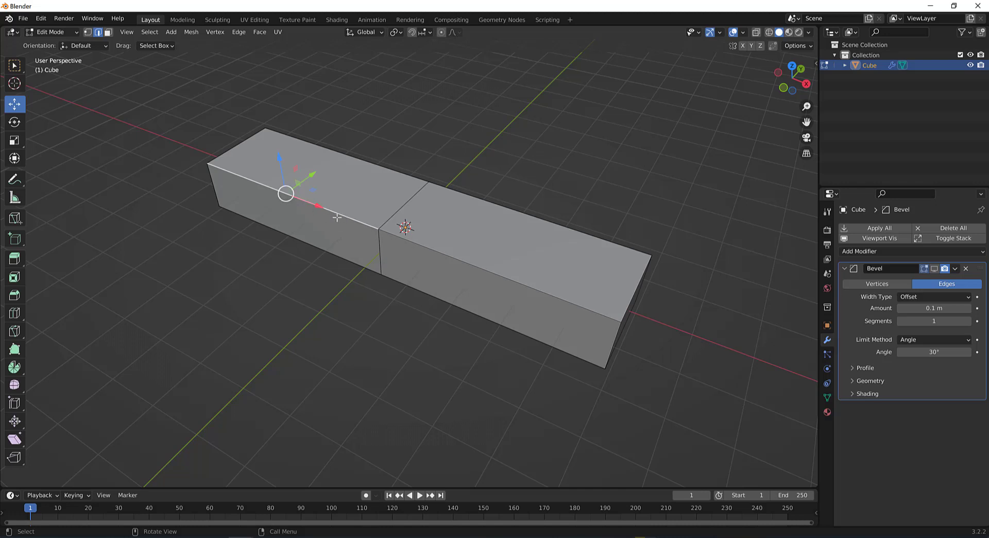
pyautogui.click(447, 254)
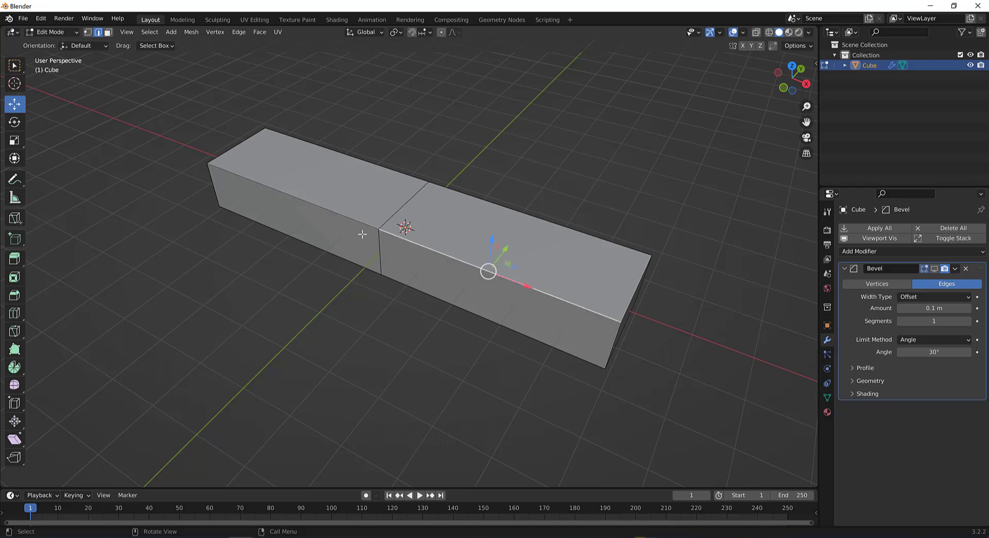
pyautogui.click(343, 217)
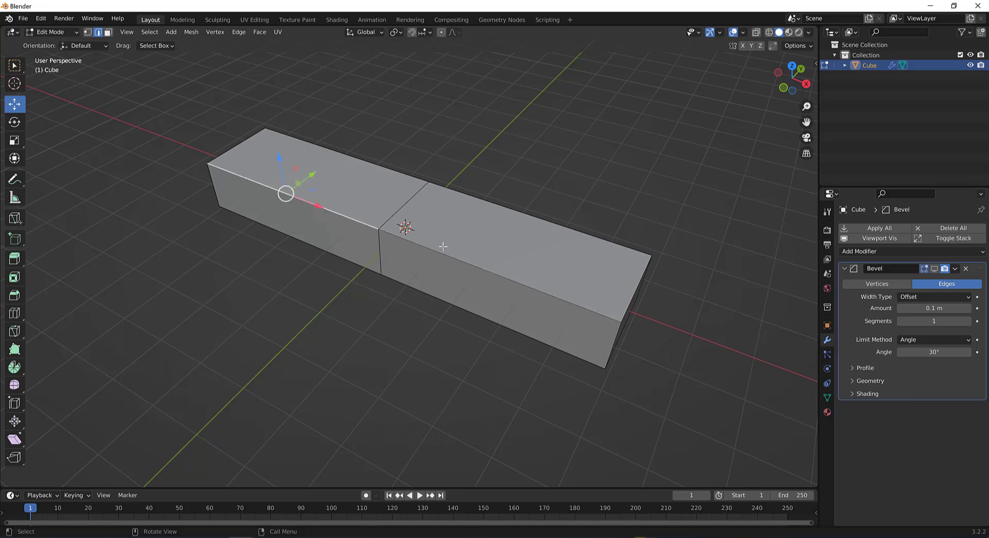
pyautogui.click(622, 181)
# Select the front upper edge of the block's left half with its edge data displayed, and re-enable the Bevel modifier's viewport display
pyautogui.press('n')
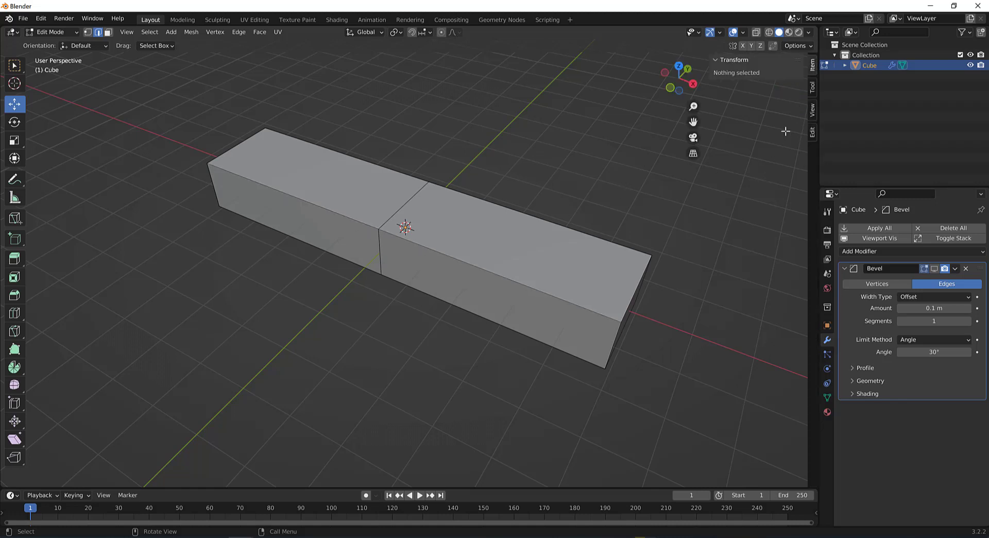
pyautogui.click(357, 220)
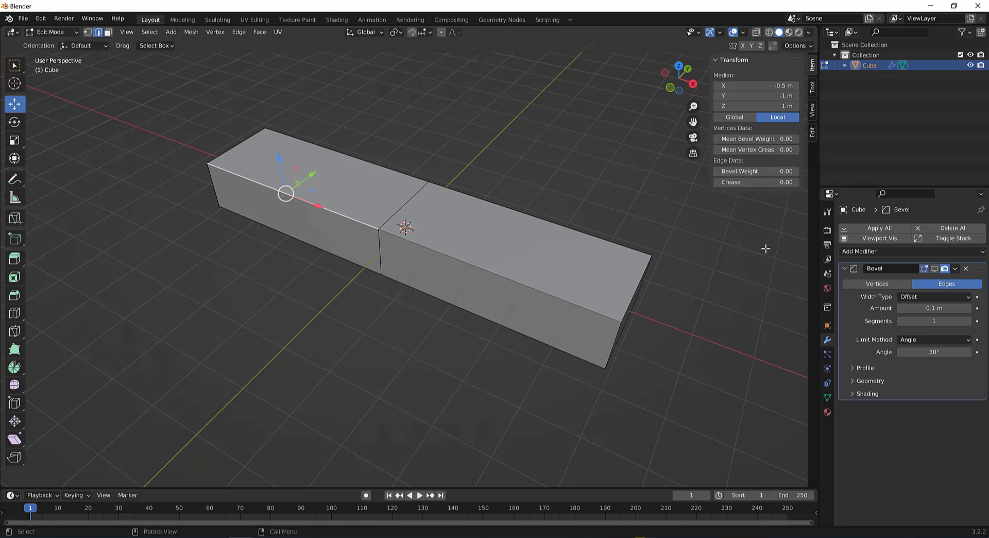
pyautogui.click(934, 268)
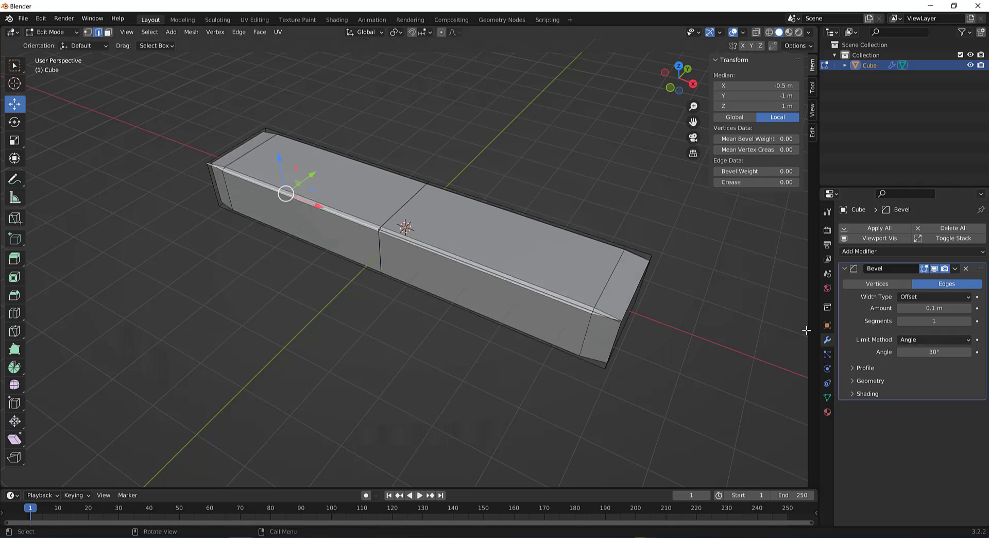
# Set the Bevel modifier to Percent width of about 50.61% and limit it by Weight
pyautogui.click(913, 298)
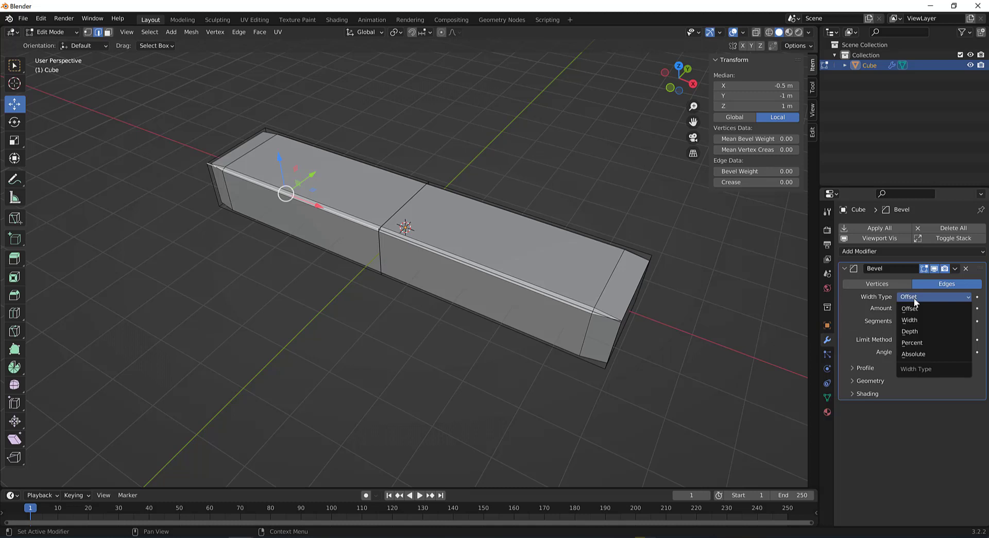
pyautogui.click(923, 341)
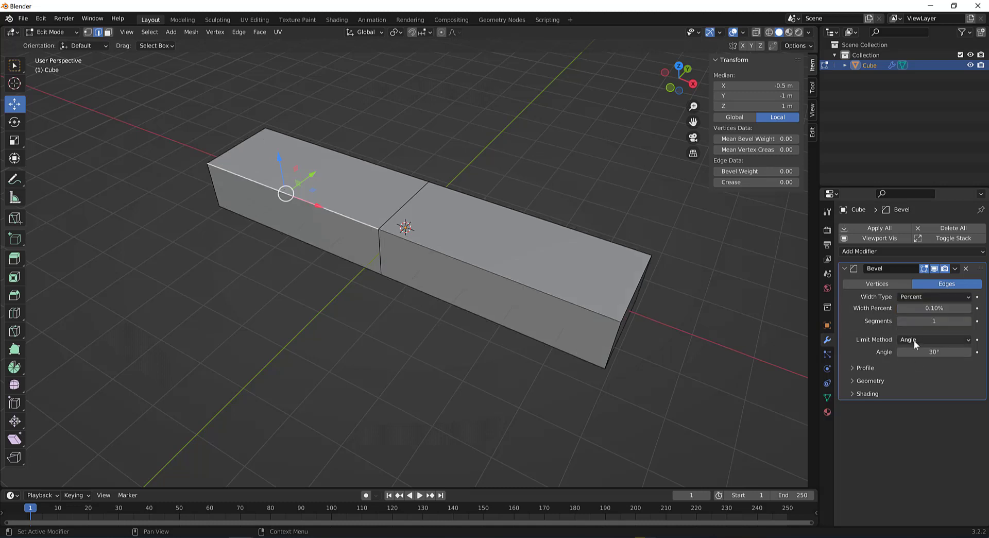
pyautogui.click(914, 340)
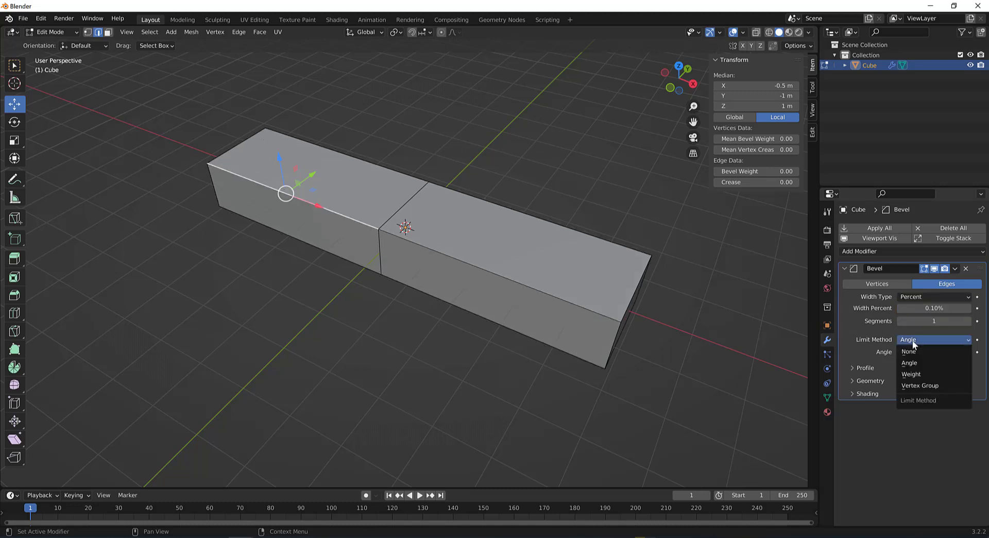
pyautogui.click(926, 376)
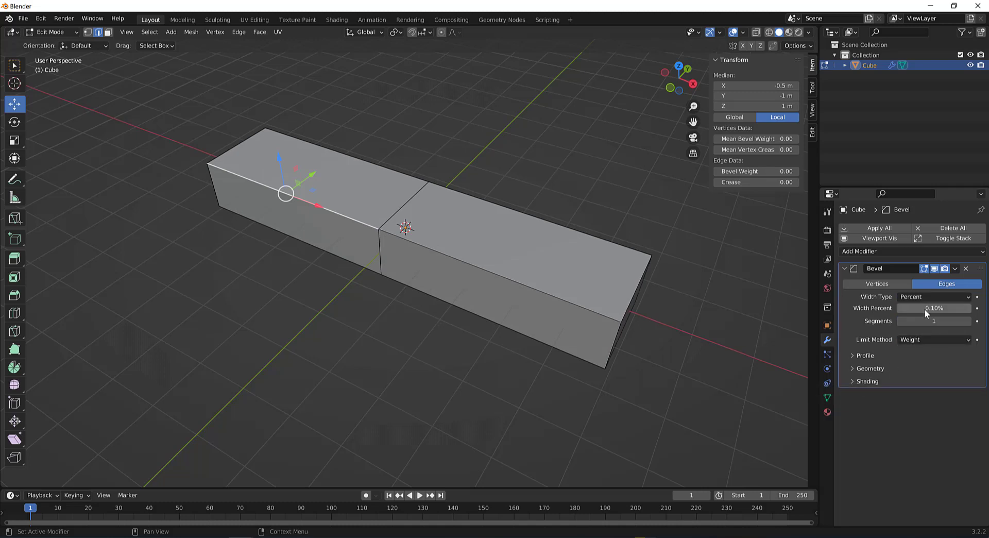
pyautogui.moveTo(925, 308); pyautogui.dragTo(959, 308)
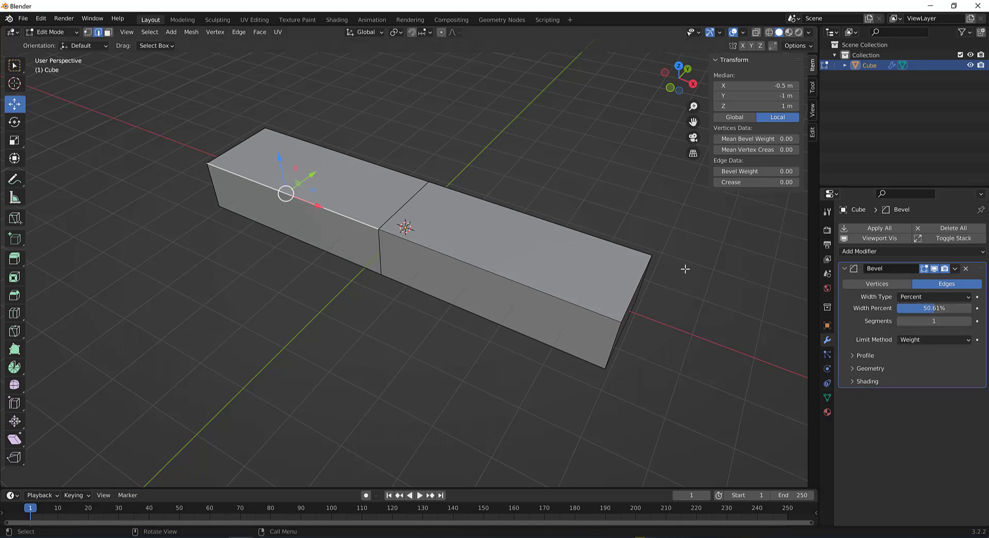
# Give the selected edge a bevel weight of about 0.39 and set the Bevel modifier's segments to 8
pyautogui.moveTo(764, 173); pyautogui.dragTo(784, 173)
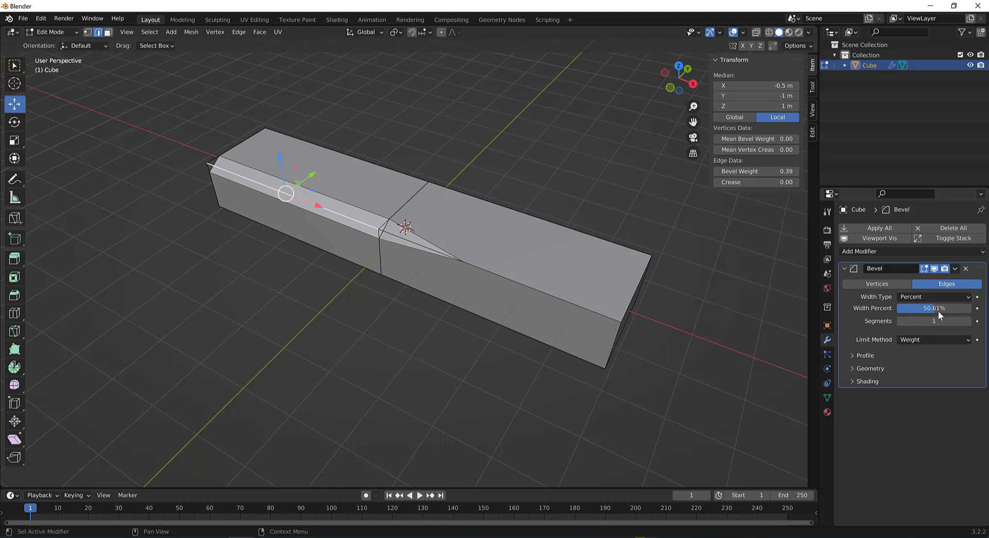
pyautogui.click(968, 322)
pyautogui.click(968, 323)
pyautogui.click(968, 322)
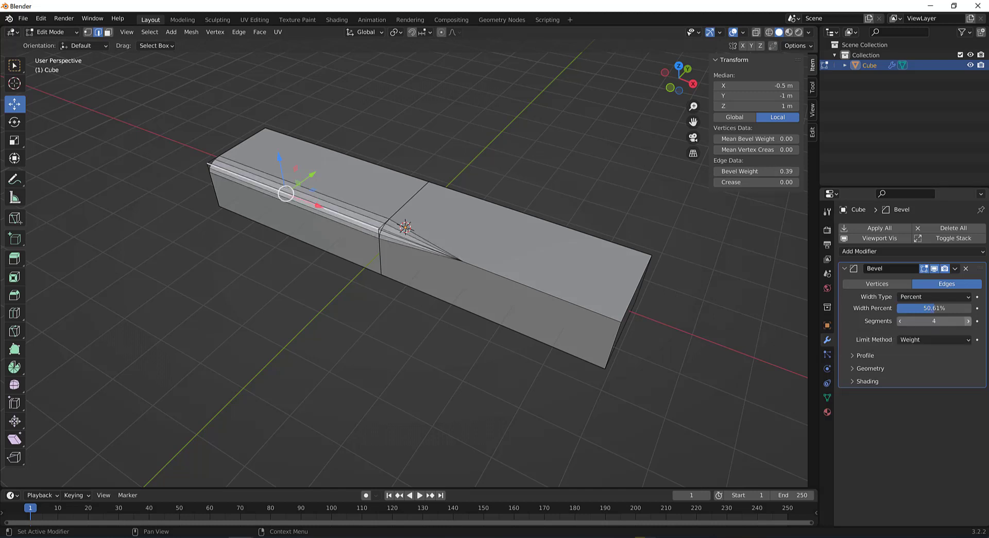
pyautogui.click(941, 322)
pyautogui.write('8')
pyautogui.press('Return')
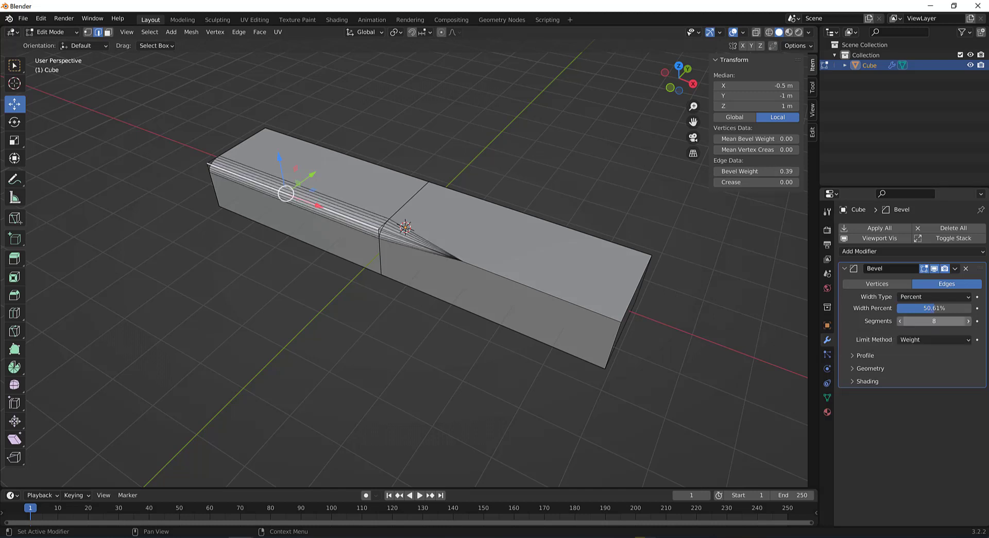
# Set the selected edge's bevel weight to 0.3
pyautogui.moveTo(463, 293); pyautogui.dragTo(451, 273, button='middle')
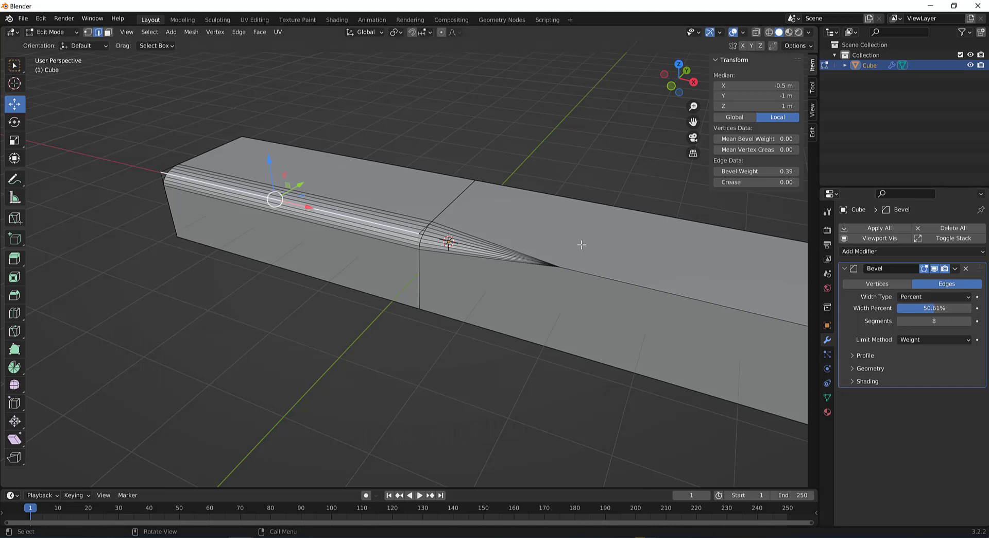
pyautogui.click(775, 171)
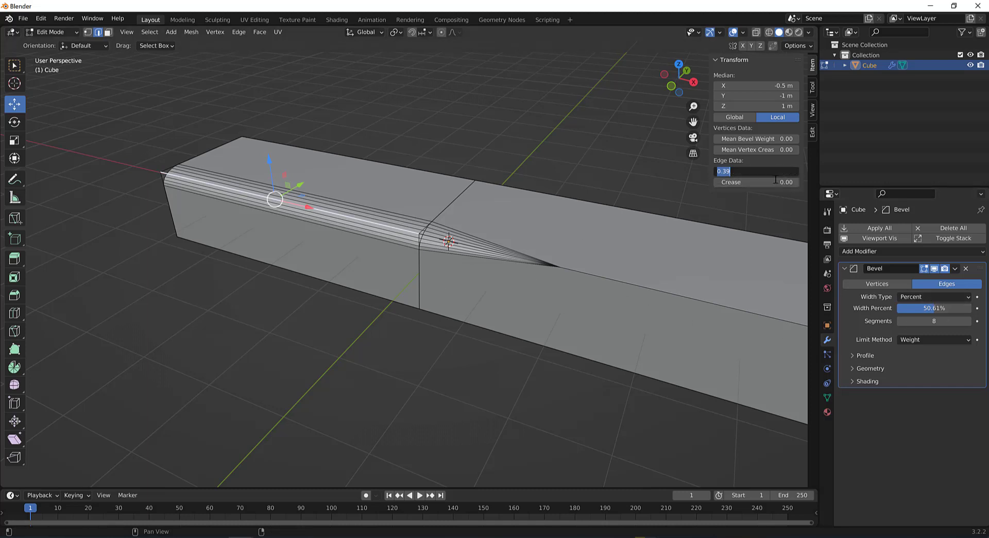
pyautogui.write('0.3')
pyautogui.press('Return')
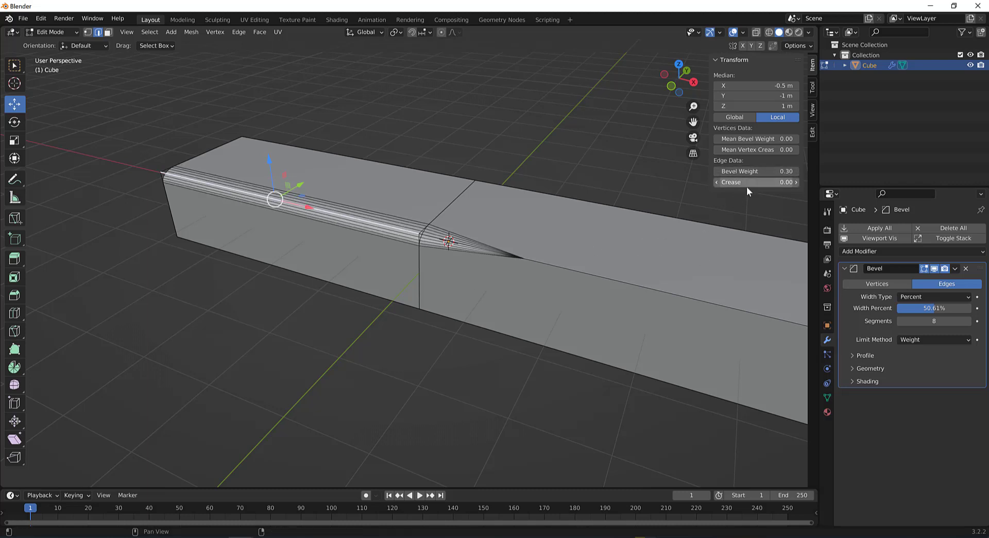
# Select the front upper edge of the block's right half and give it a bevel weight of 1
pyautogui.click(603, 276)
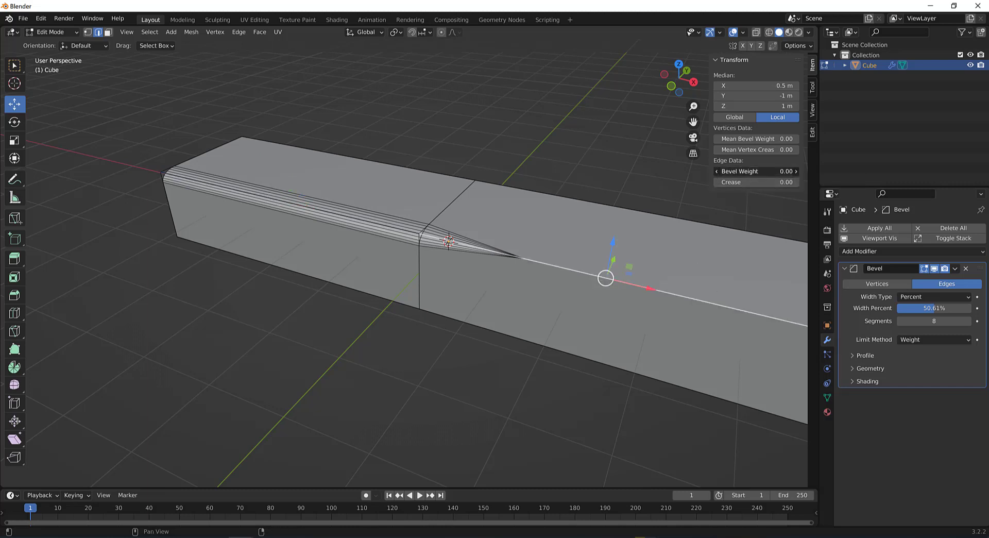
pyautogui.click(744, 171)
pyautogui.write('1')
pyautogui.press('Return')
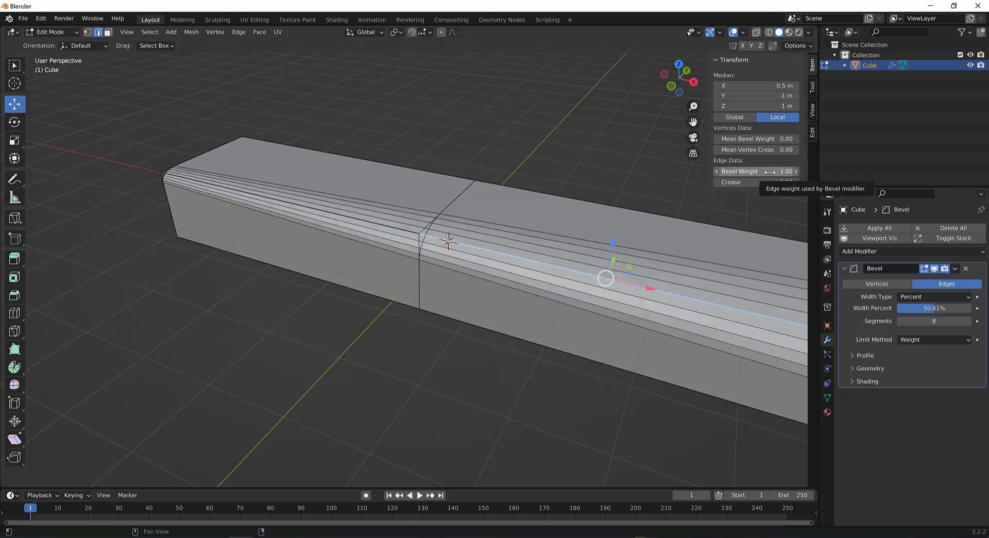
pyautogui.moveTo(562, 294); pyautogui.dragTo(510, 324, button='middle')
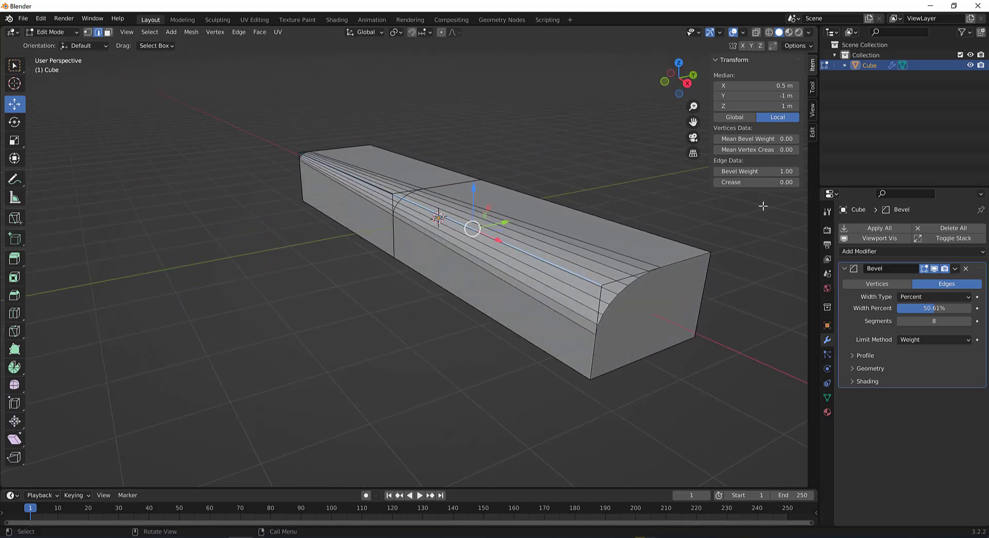
# Set the selected right-half edge's bevel weight to 0.7 and inspect the bevel profile at the block's end
pyautogui.click(775, 171)
pyautogui.press('BackSpace')
pyautogui.write('.7')
pyautogui.press('Return')
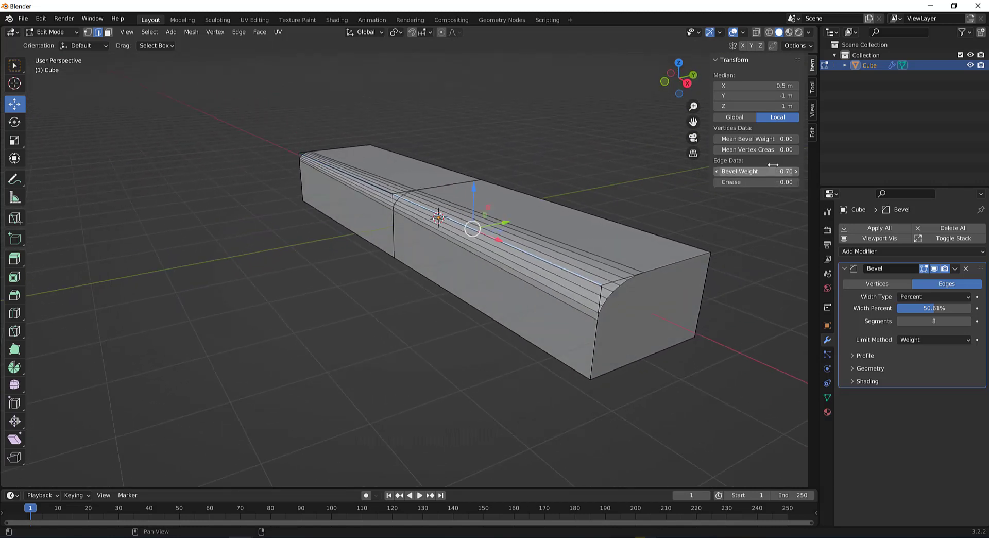
pyautogui.moveTo(502, 289); pyautogui.dragTo(588, 368, button='middle')
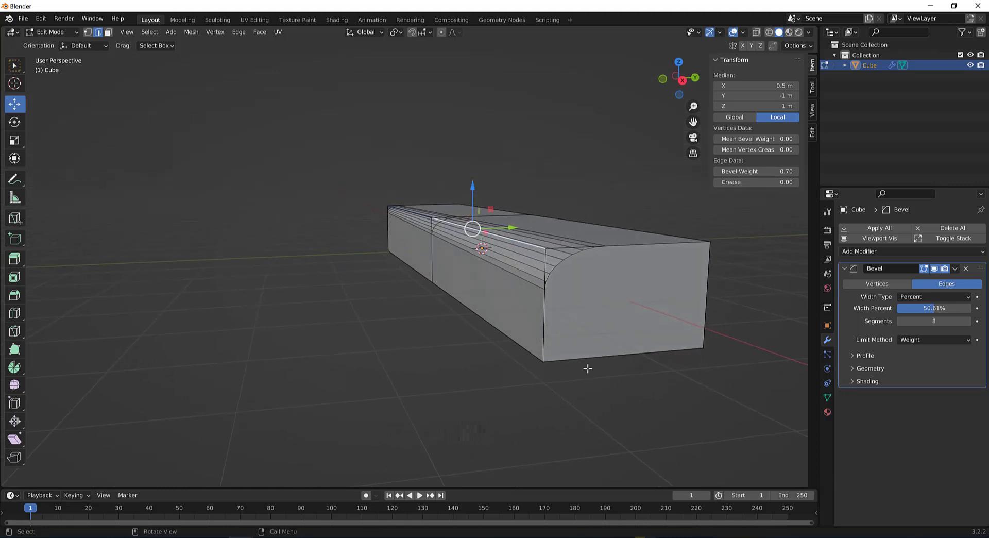
pyautogui.moveTo(523, 304); pyautogui.dragTo(522, 311, button='middle')
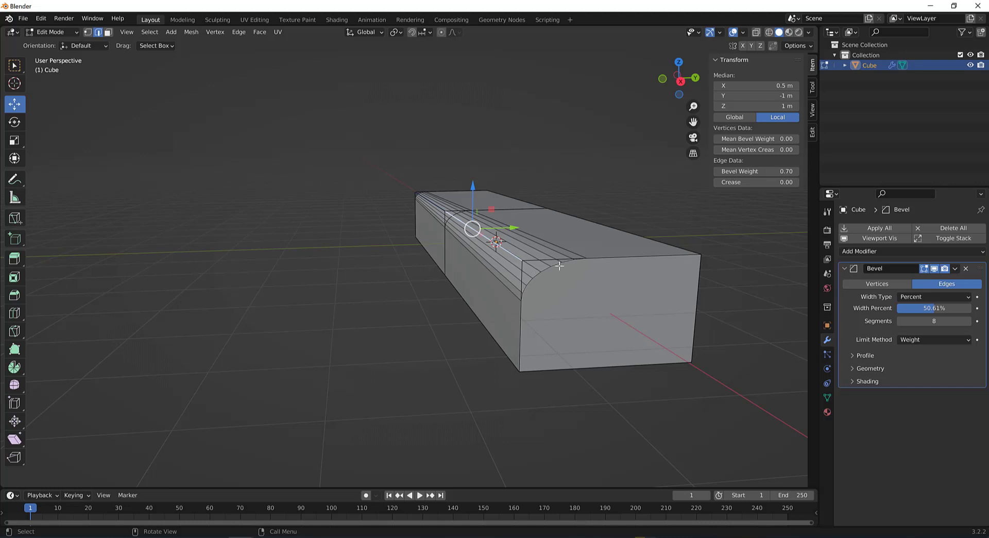
pyautogui.moveTo(477, 308); pyautogui.dragTo(504, 335, button='middle')
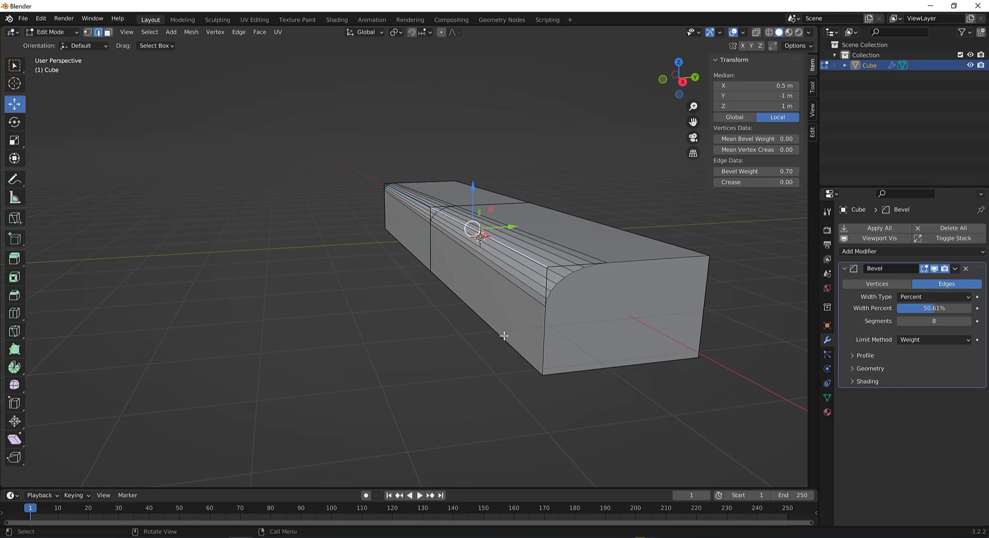
# Apply the block's scale in Object Mode and check its rounded end profile in the right orthographic view
pyautogui.press('Tab')
pyautogui.hotkey('ctrl', 'a')
pyautogui.click(564, 298)
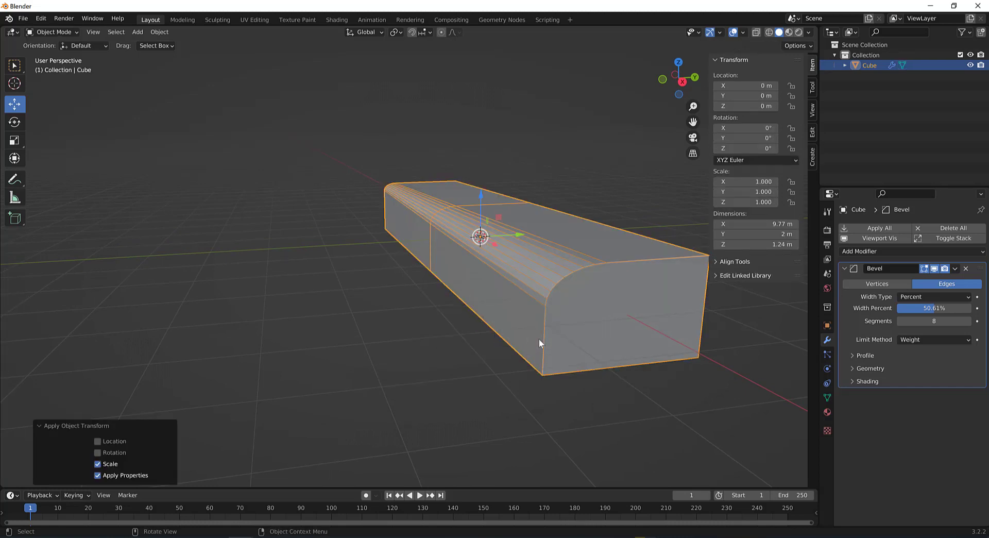
pyautogui.keyDown('alt'); pyautogui.moveTo(539, 342); pyautogui.dragTo(516, 334, button='middle'); pyautogui.keyUp('alt')
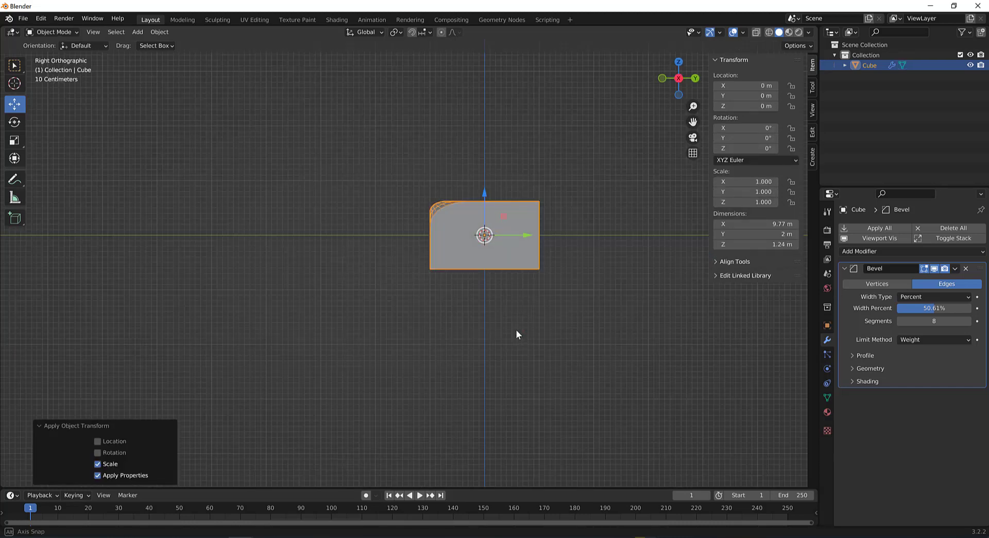
pyautogui.scroll(5, 453, 219)
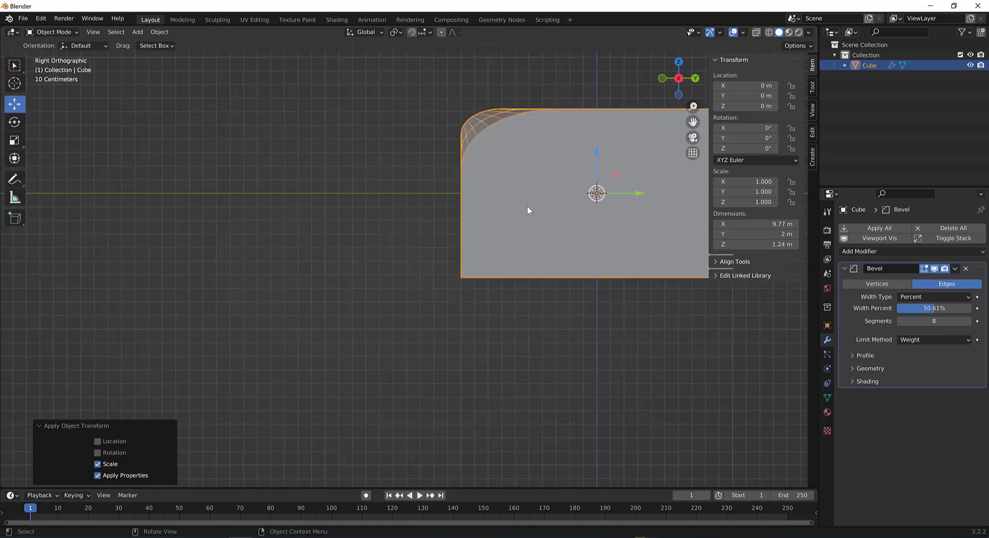
pyautogui.scroll(-3, 527, 206)
pyautogui.moveTo(492, 229); pyautogui.dragTo(473, 305, button='middle')
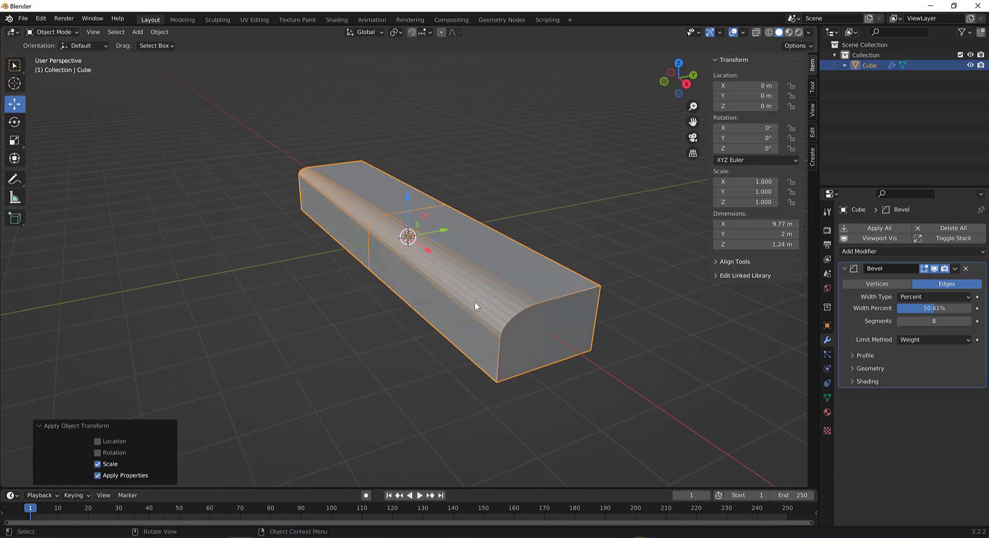
# Add a centred loop cut running lengthwise along the block's top and down its ends
pyautogui.press('Tab')
pyautogui.hotkey('ctrl', 'r')
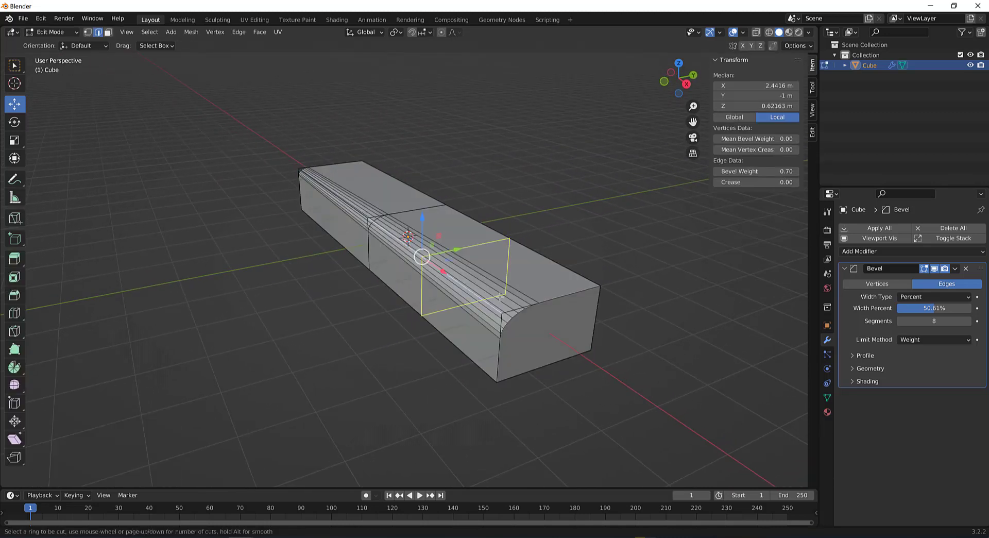
pyautogui.click(539, 305)
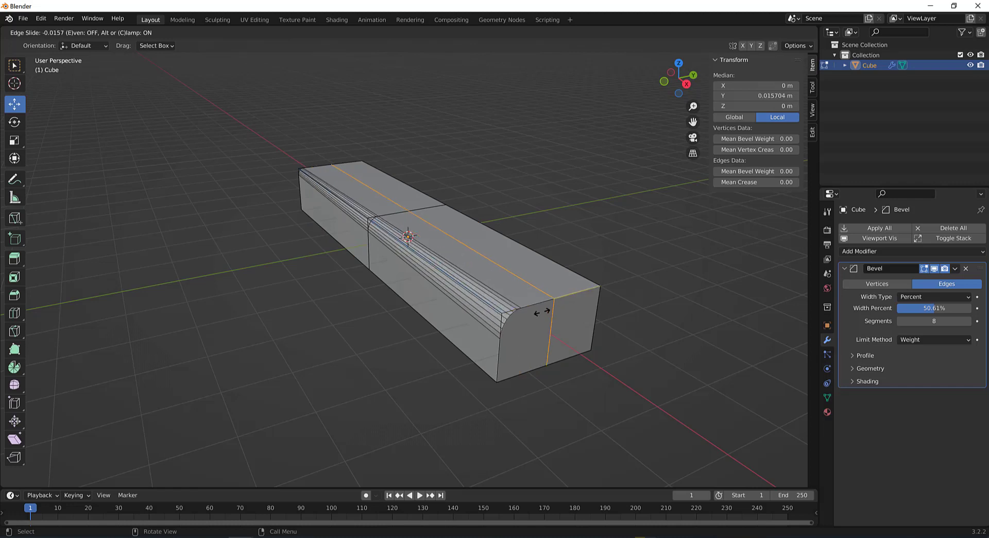
pyautogui.rightClick(510, 326)
# Add a horizontal loop cut around the block and slide it toward the bottom with a factor of about 0.71
pyautogui.moveTo(510, 326); pyautogui.dragTo(439, 298, button='middle')
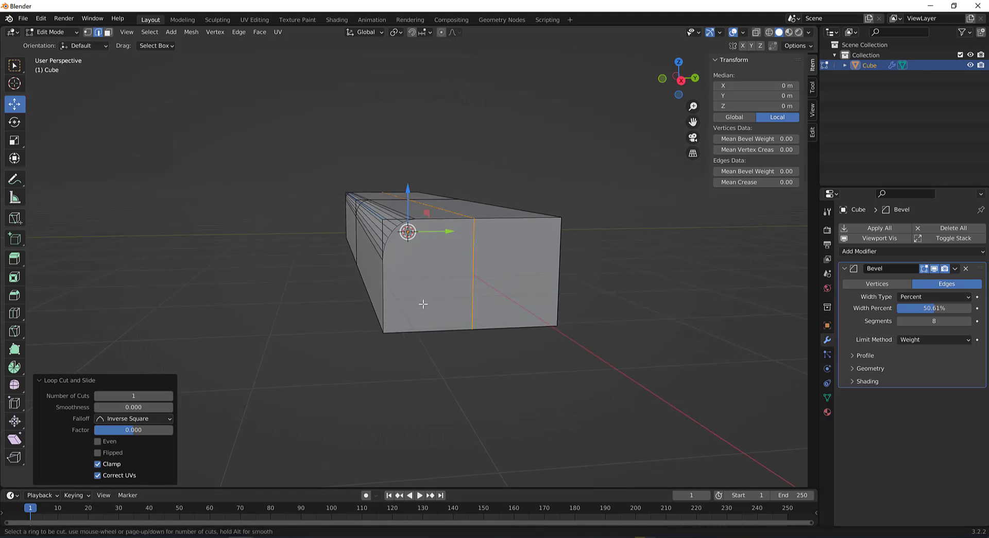
pyautogui.hotkey('ctrl', 'r')
pyautogui.click(396, 298)
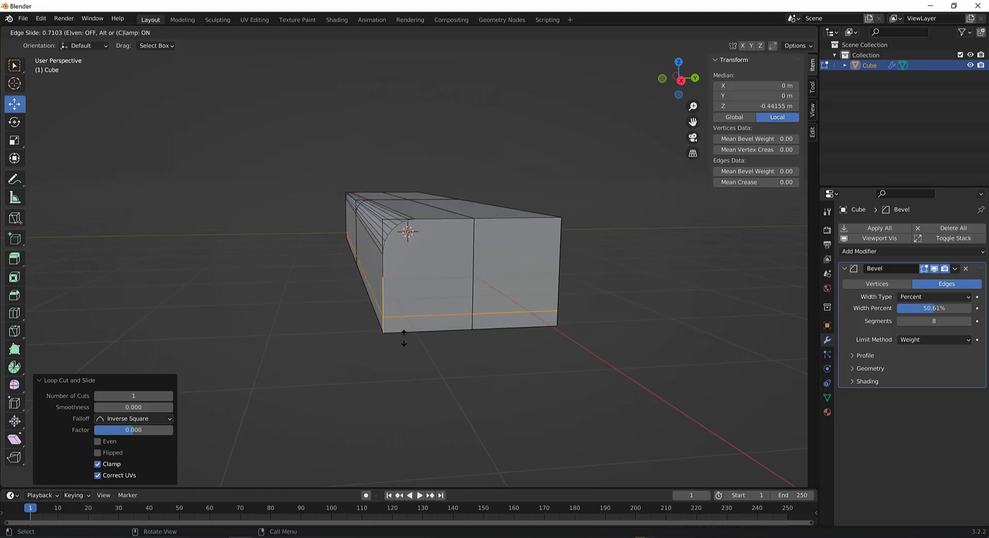
pyautogui.click(403, 338)
pyautogui.rightClick(394, 312)
pyautogui.rightClick(236, 304)
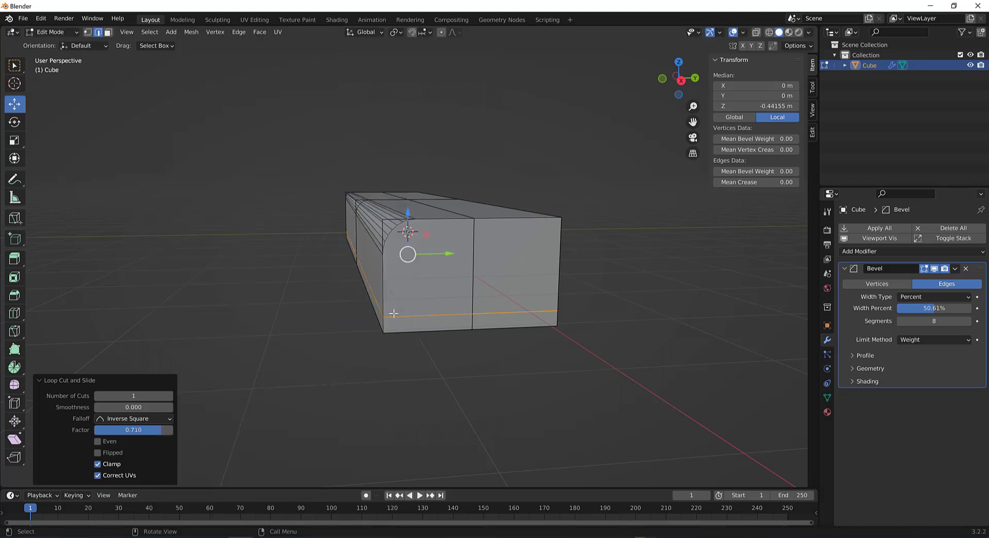
pyautogui.moveTo(393, 313); pyautogui.dragTo(453, 342, button='middle')
pyautogui.click(437, 346)
# Return to Object Mode, hide the sidebar, deselect the block and turn off its wireframe display
pyautogui.press('Tab')
pyautogui.press('n')
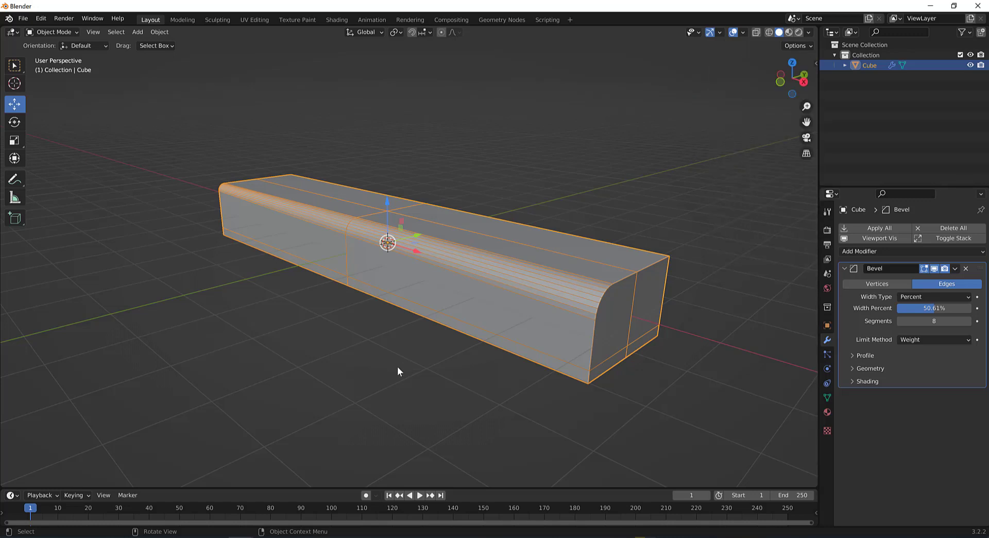
pyautogui.click(388, 375)
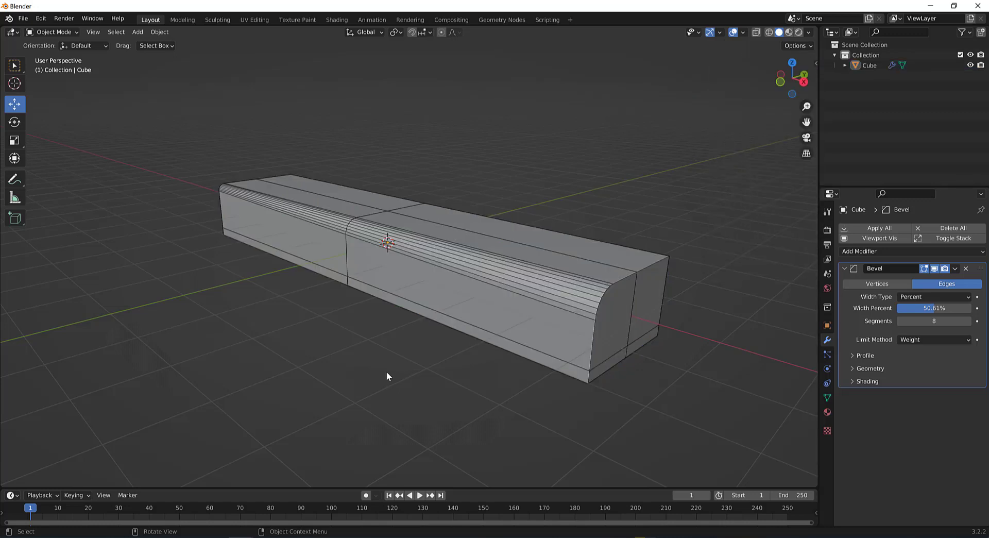
pyautogui.hotkey('shift', 'w')
pyautogui.moveTo(437, 360)
pyautogui.mouseDown(button='middle')
pyautogui.moveTo(421, 361)
pyautogui.moveTo(440, 357)
pyautogui.mouseUp(button='middle')
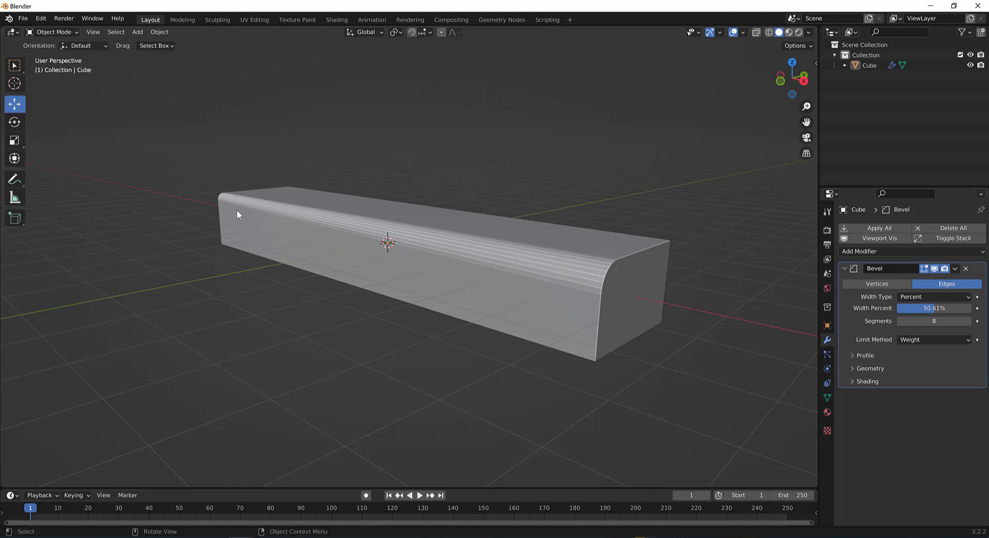
# Shade the block smooth and enable Auto Smooth for its normals at 30°
pyautogui.click(573, 298)
pyautogui.rightClick(438, 324)
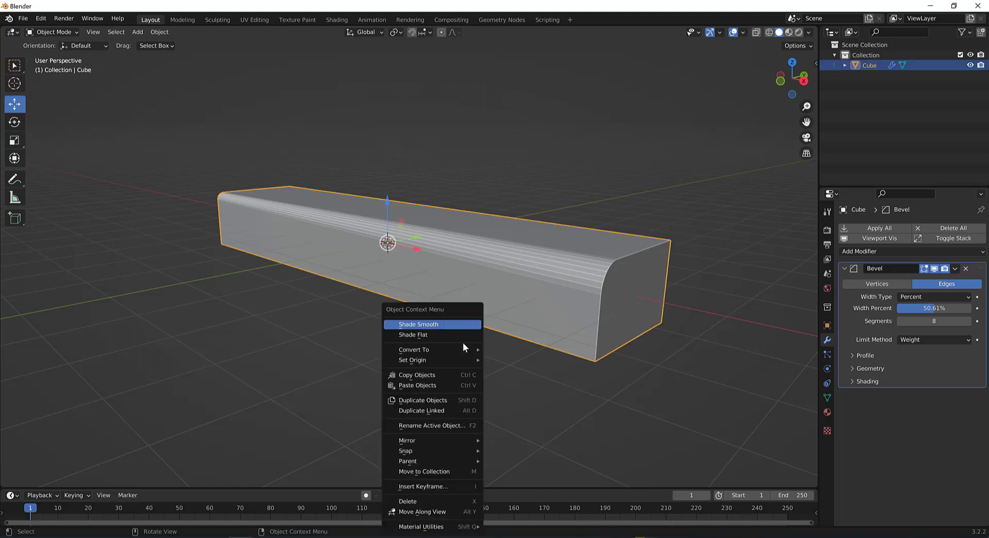
pyautogui.click(444, 325)
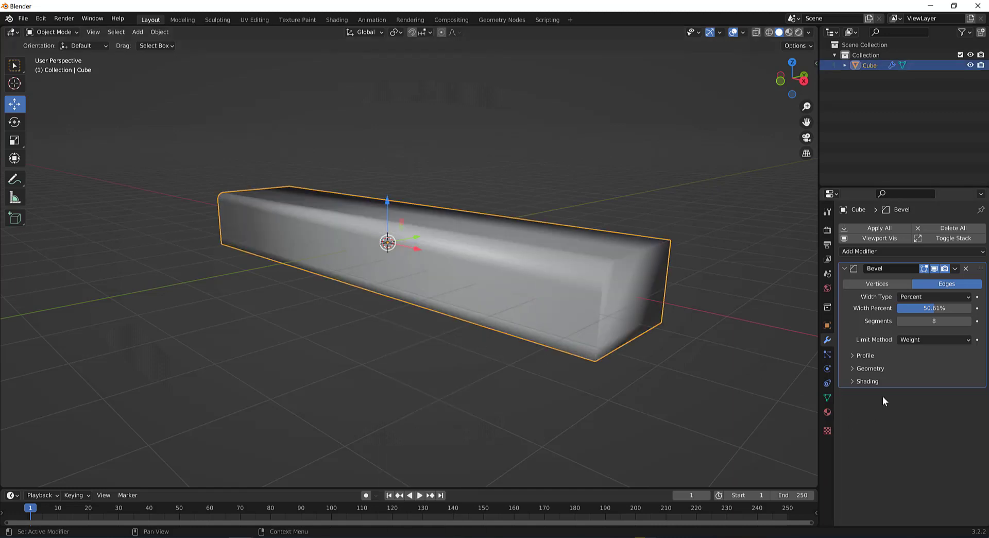
pyautogui.click(828, 397)
pyautogui.click(900, 443)
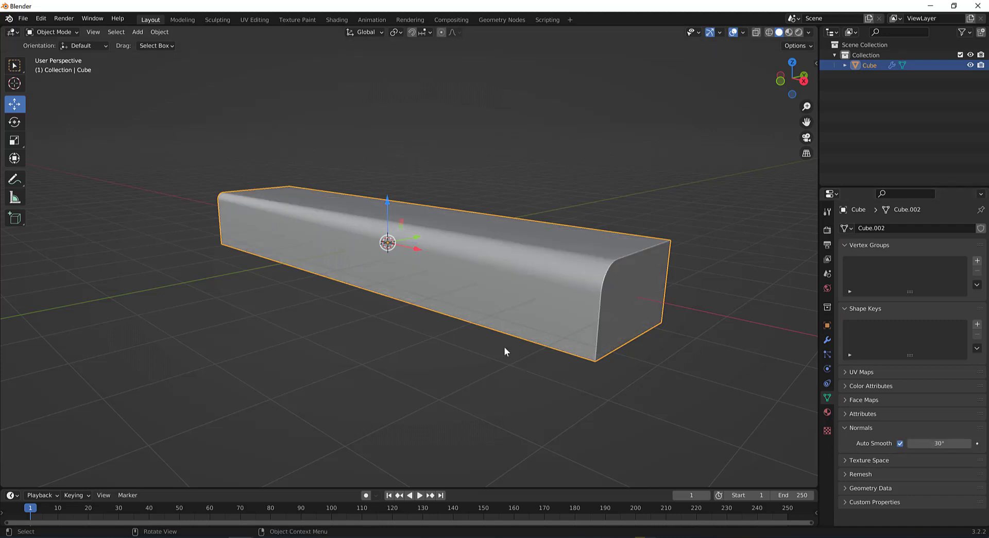
pyautogui.moveTo(448, 348); pyautogui.dragTo(489, 349, button='middle')
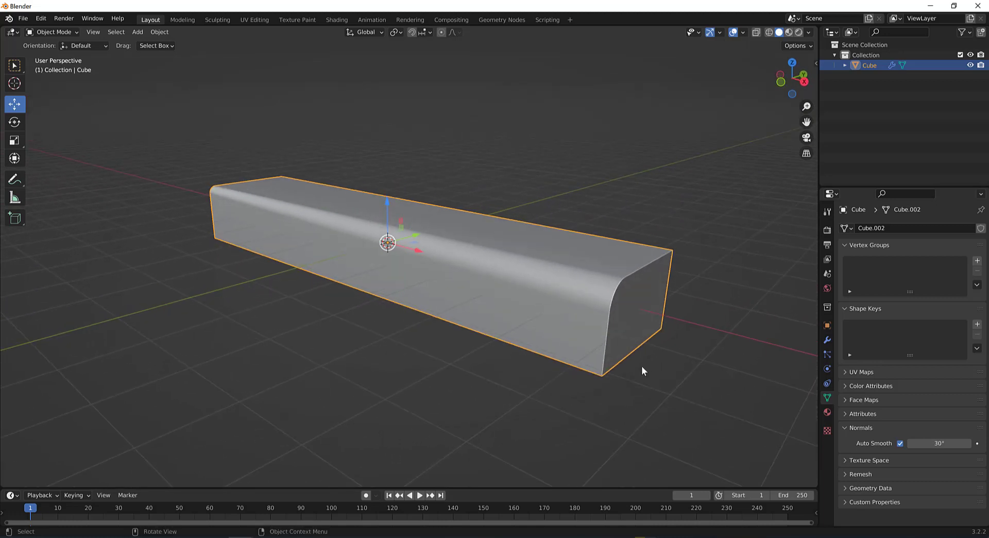
# Bring back the Bevel modifier's settings and turn the block's wireframe display on again
pyautogui.click(826, 339)
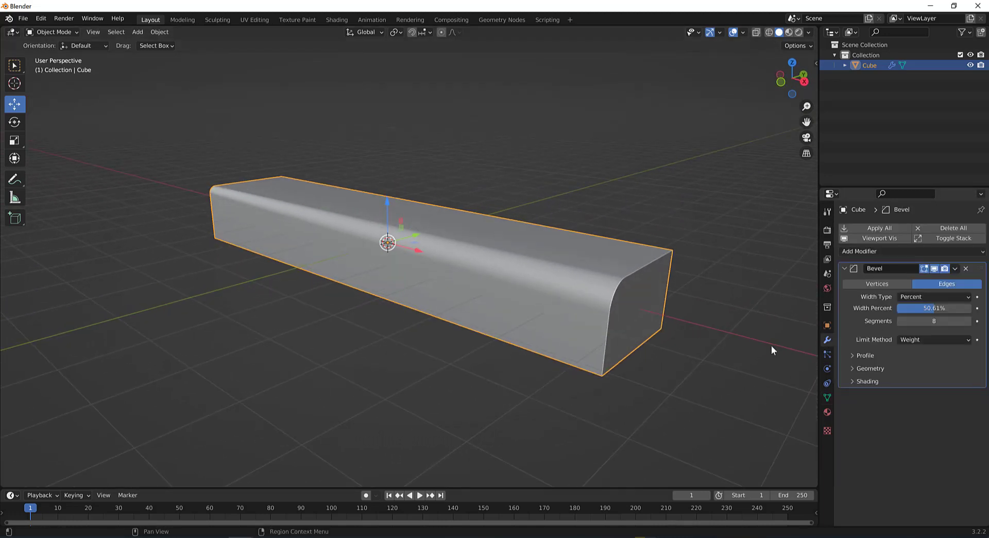
pyautogui.moveTo(487, 322); pyautogui.dragTo(478, 316, button='middle')
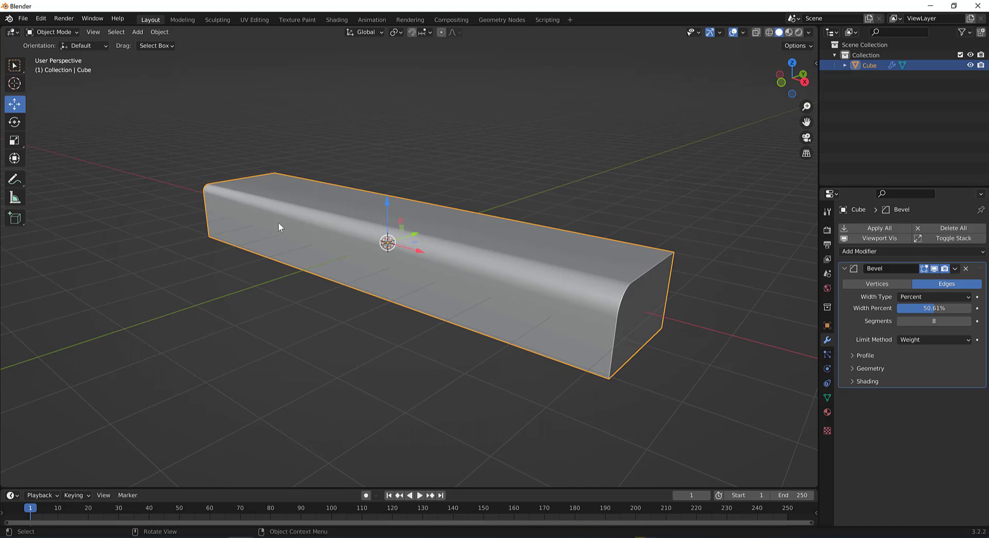
pyautogui.hotkey('alt', 'z')
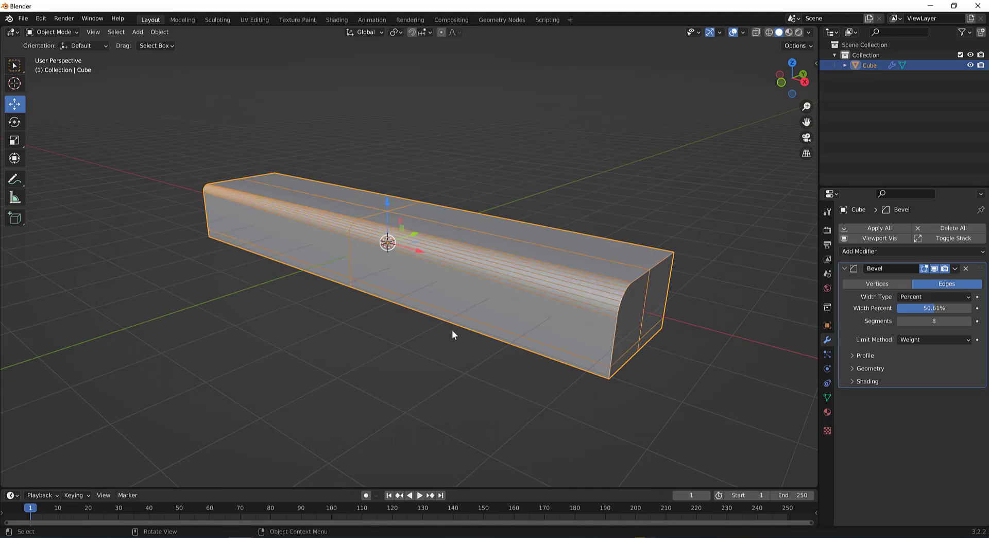
pyautogui.moveTo(452, 330); pyautogui.dragTo(453, 326, button='middle')
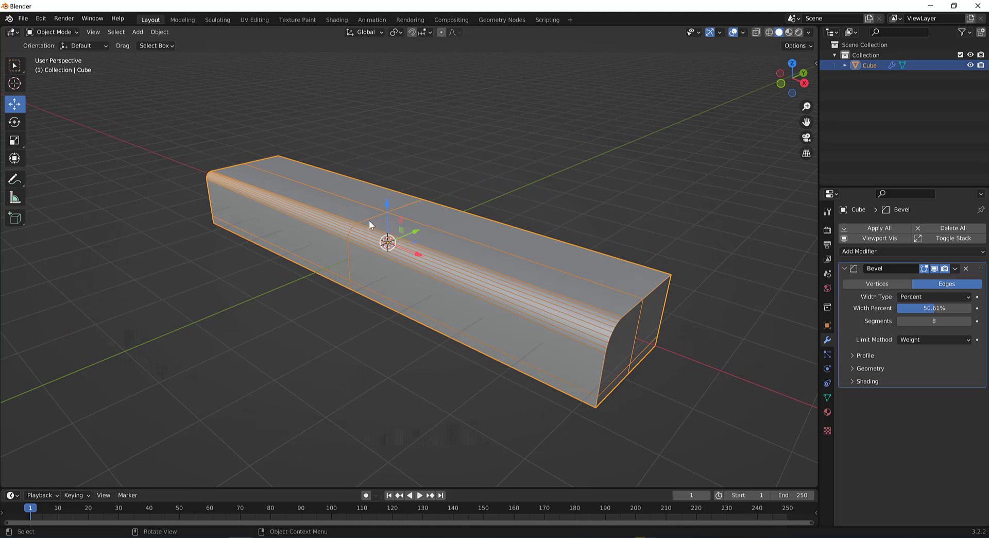
# In Edit Mode, select the edge loop across the block's middle and move it about 1.74 m along Y
pyautogui.press('Tab')
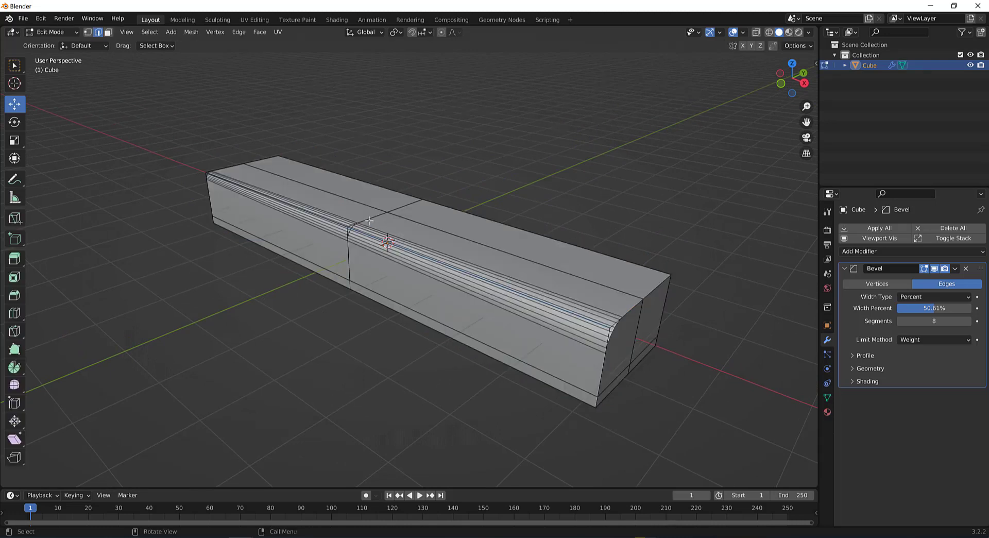
pyautogui.keyDown('alt'); pyautogui.click(368, 220); pyautogui.keyUp('alt')
pyautogui.moveTo(415, 236); pyautogui.dragTo(472, 215)
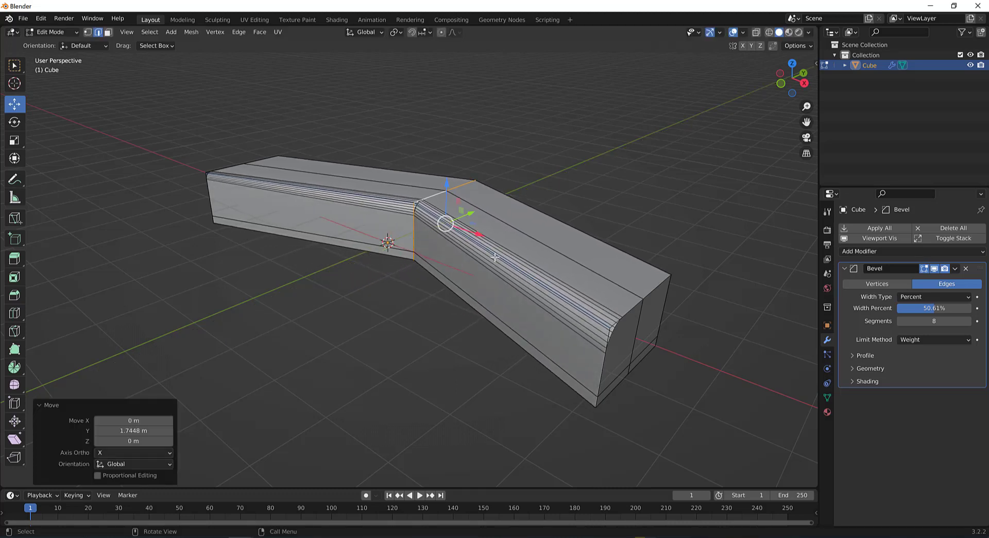
# Create a vertex group named b01 for the selected middle loop
pyautogui.click(826, 397)
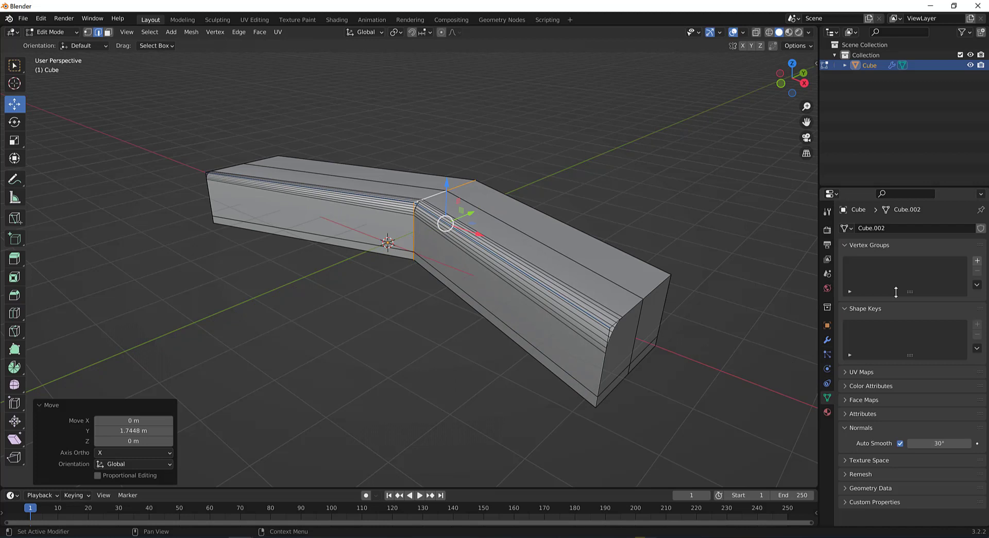
pyautogui.click(976, 261)
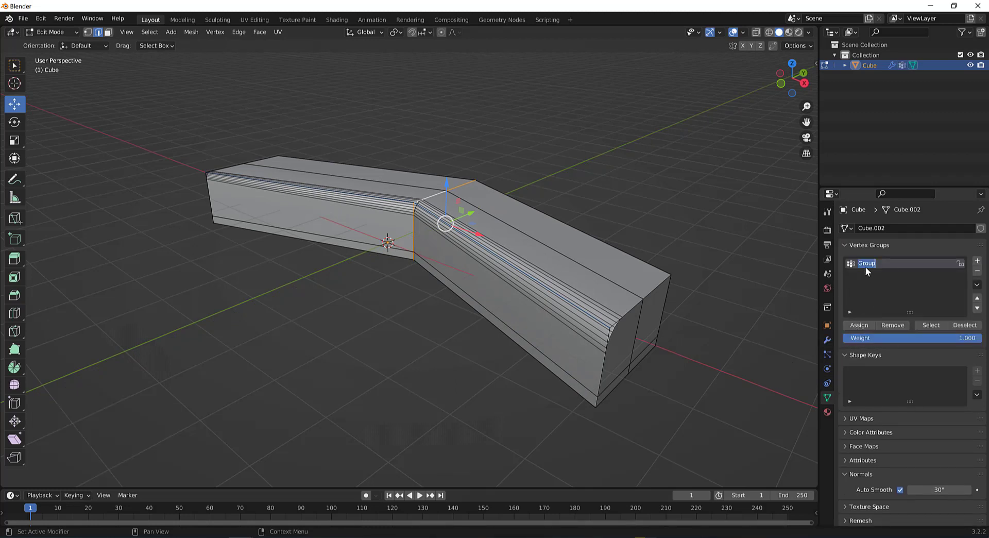
pyautogui.write('b01')
# Add a second Bevel modifier to the block and limit it to the vertex group b01
pyautogui.click(827, 339)
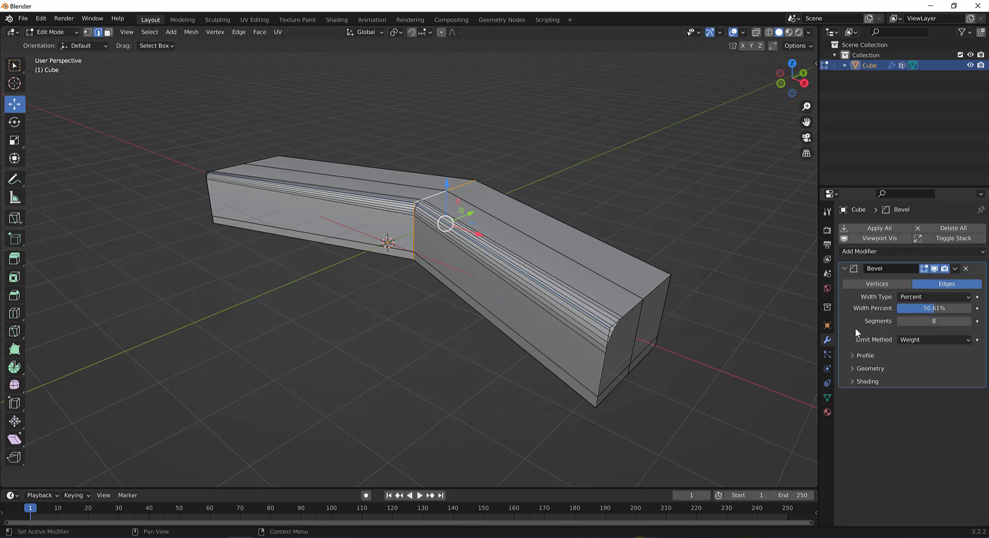
pyautogui.click(845, 268)
pyautogui.click(878, 254)
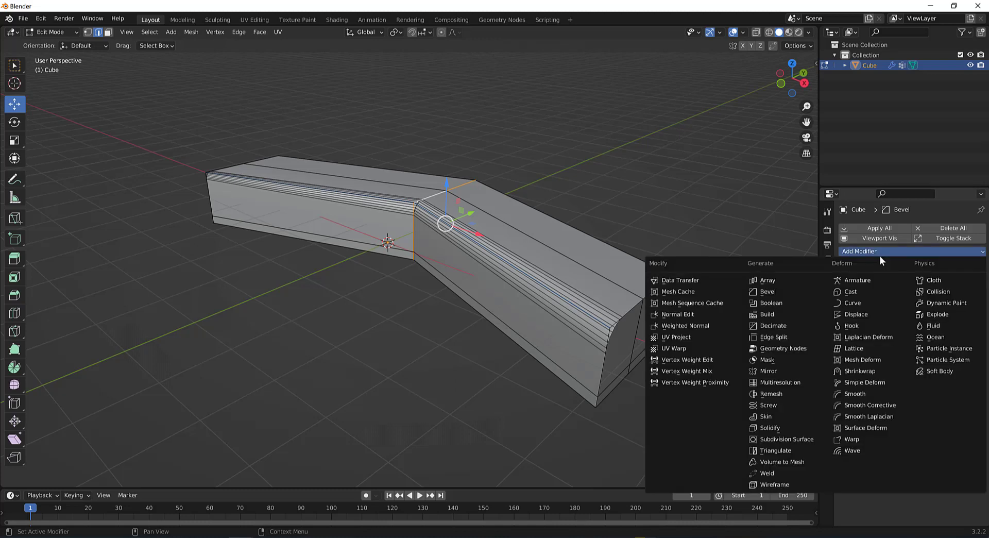
pyautogui.click(793, 294)
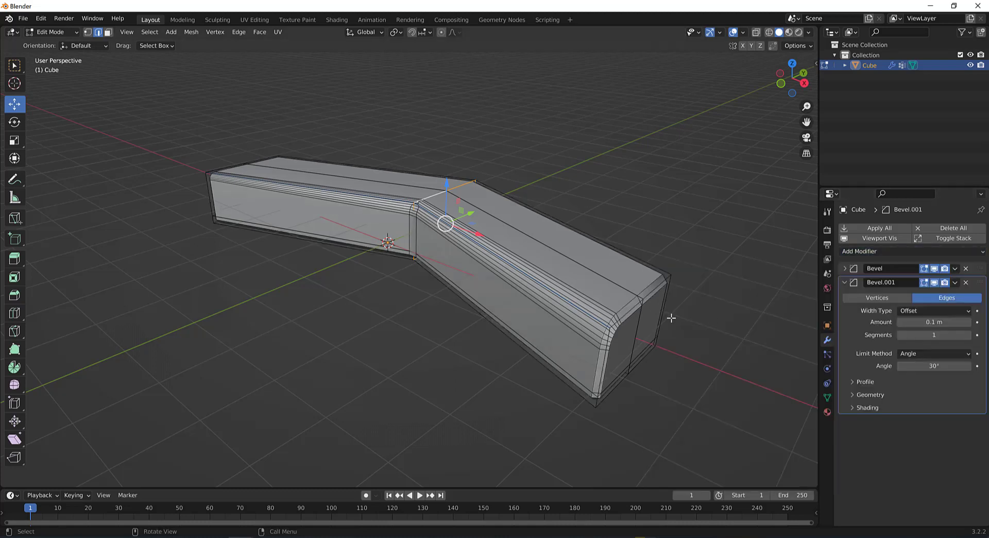
pyautogui.click(923, 353)
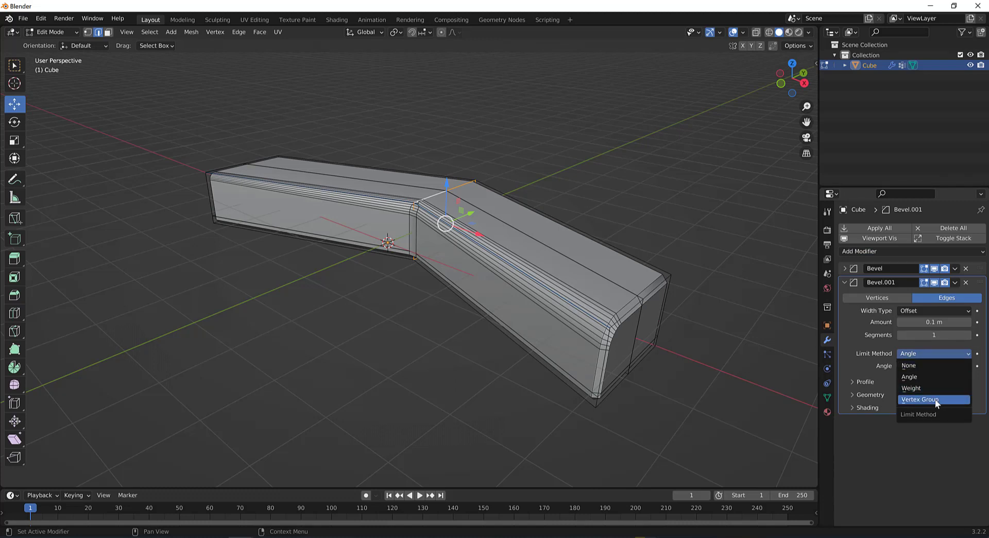
pyautogui.click(935, 398)
pyautogui.click(925, 366)
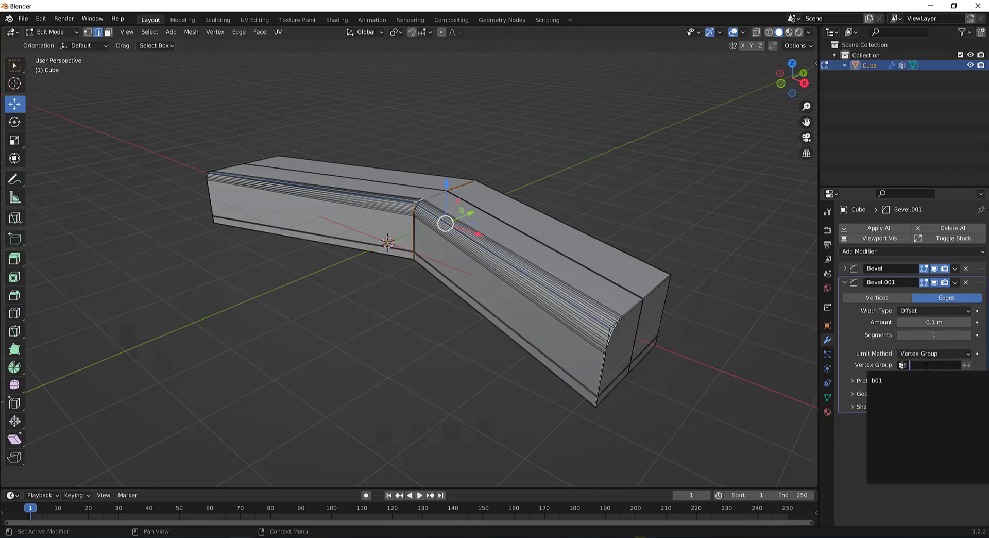
pyautogui.click(906, 380)
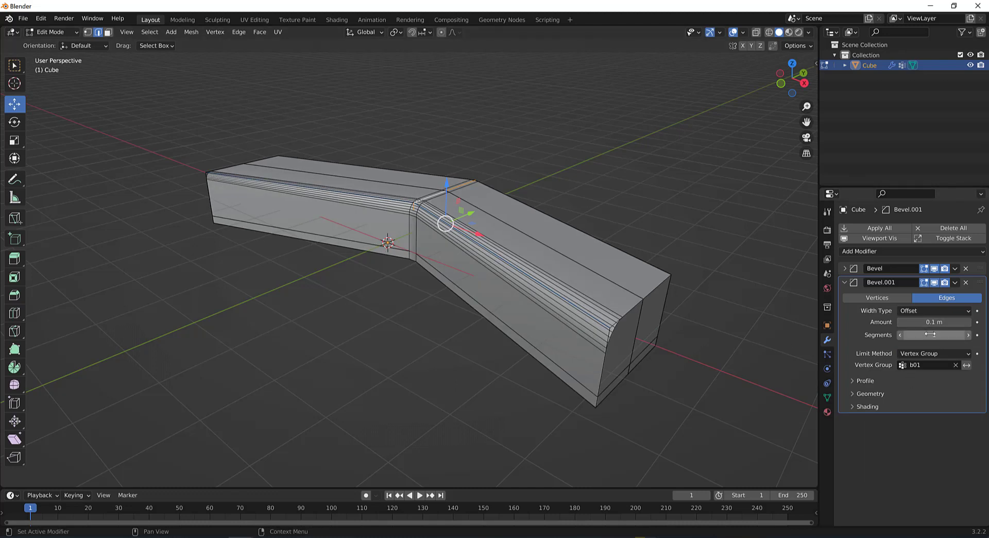
# Set the second Bevel's amount to about 1.15 m and its segments to 8
pyautogui.click(870, 394)
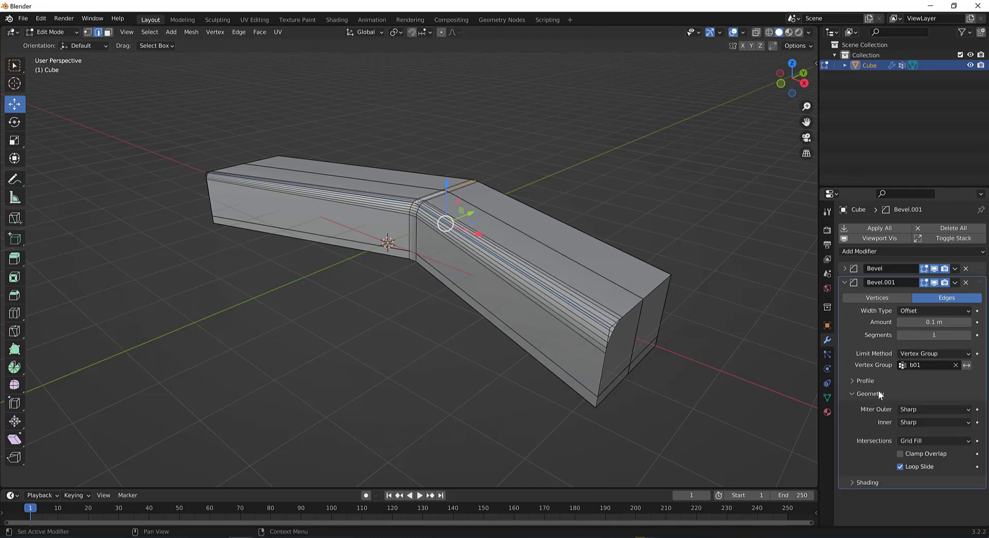
pyautogui.click(877, 392)
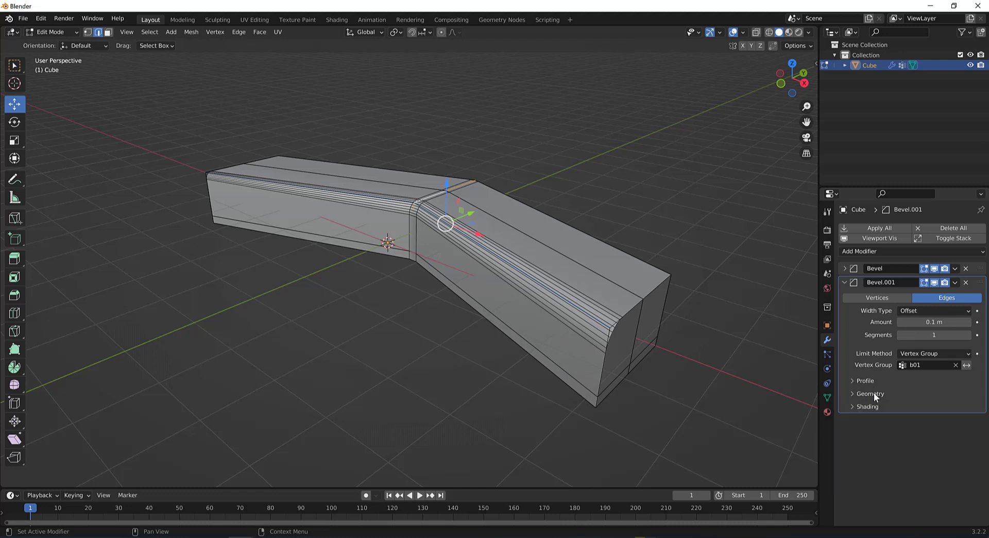
pyautogui.moveTo(927, 322); pyautogui.dragTo(958, 322)
pyautogui.click(929, 334)
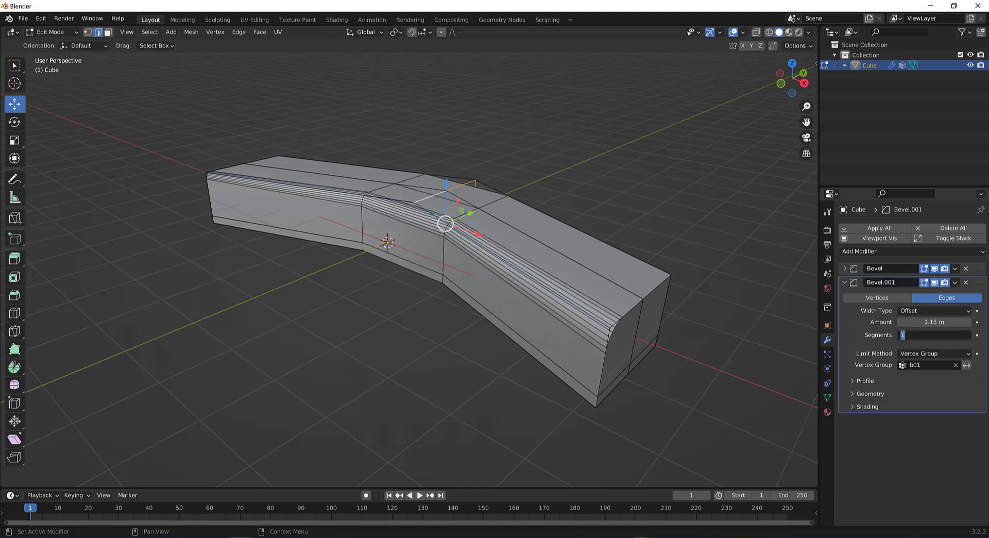
pyautogui.press('Return')
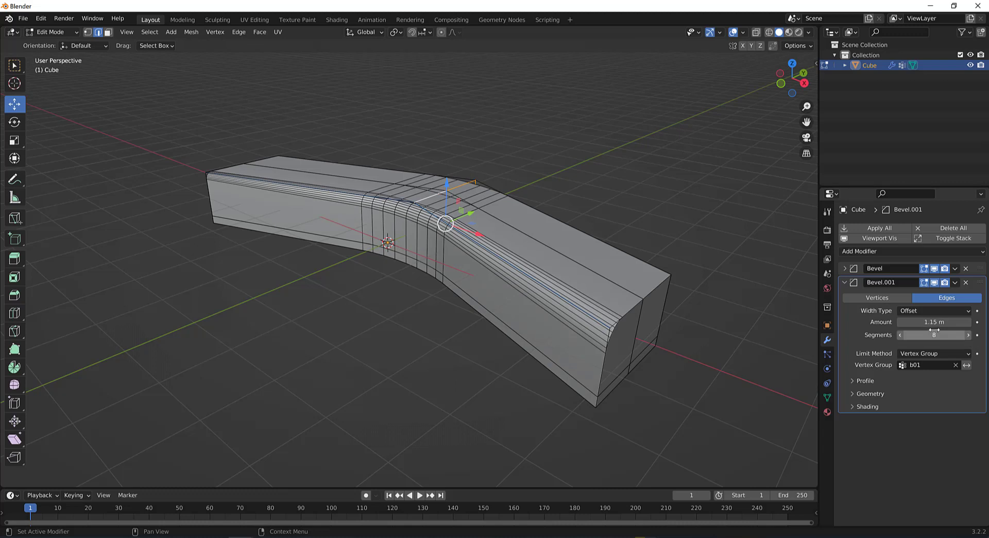
# Try second Bevel amounts of about 78 m and 20 m, ending with an amount of 1 m
pyautogui.moveTo(933, 323); pyautogui.dragTo(968, 323)
pyautogui.click(953, 318)
pyautogui.write('20')
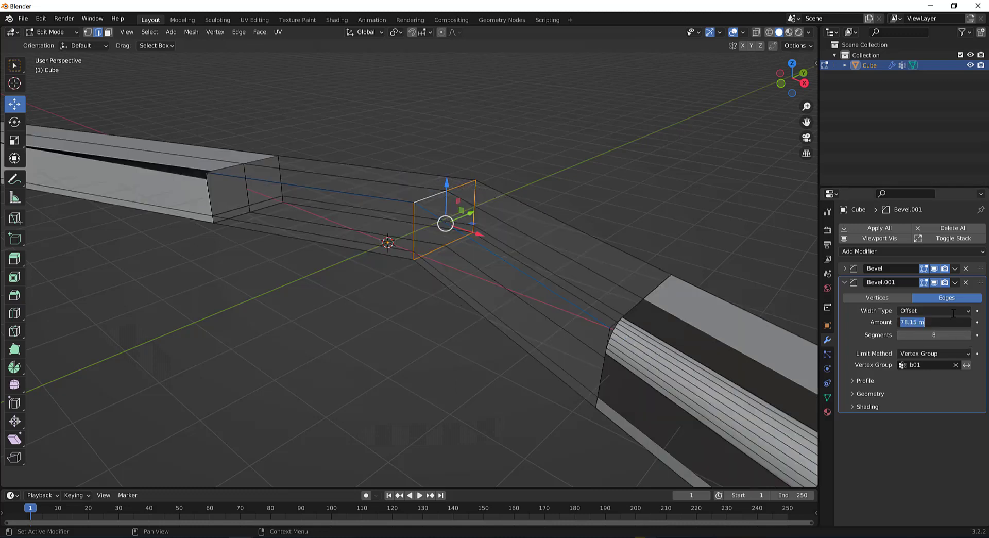
pyautogui.press('Return')
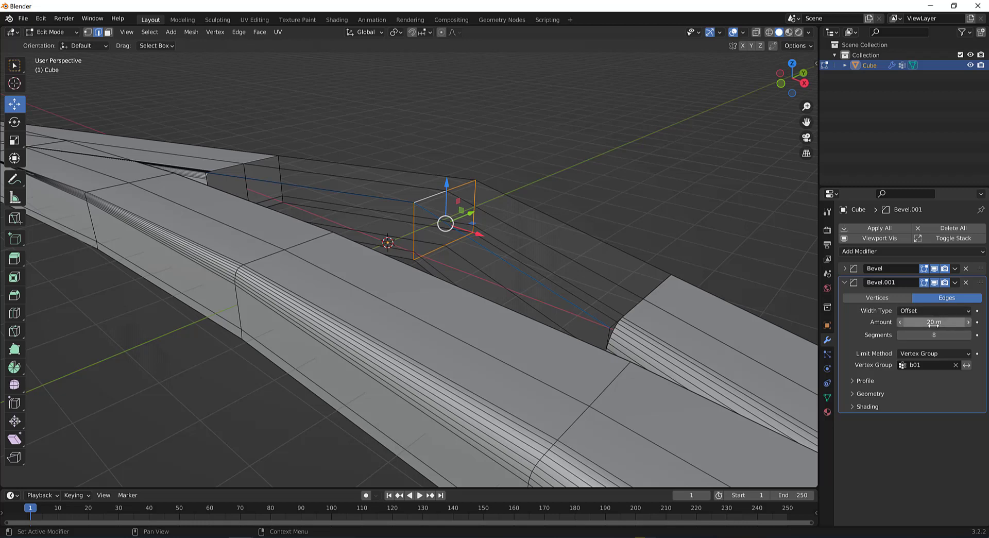
pyautogui.click(953, 322)
pyautogui.write('1')
pyautogui.press('Return')
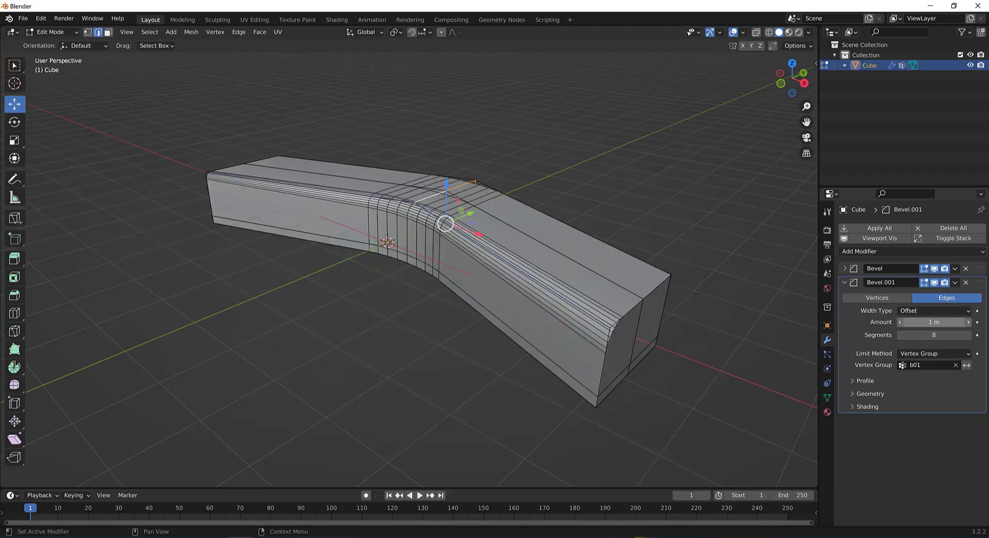
# Increase the second Bevel's amount to about 3.9 m and try 12 segments before setting 16
pyautogui.moveTo(954, 323); pyautogui.dragTo(981, 323)
pyautogui.moveTo(443, 308); pyautogui.dragTo(455, 346, button='middle')
pyautogui.doubleClick(933, 322)
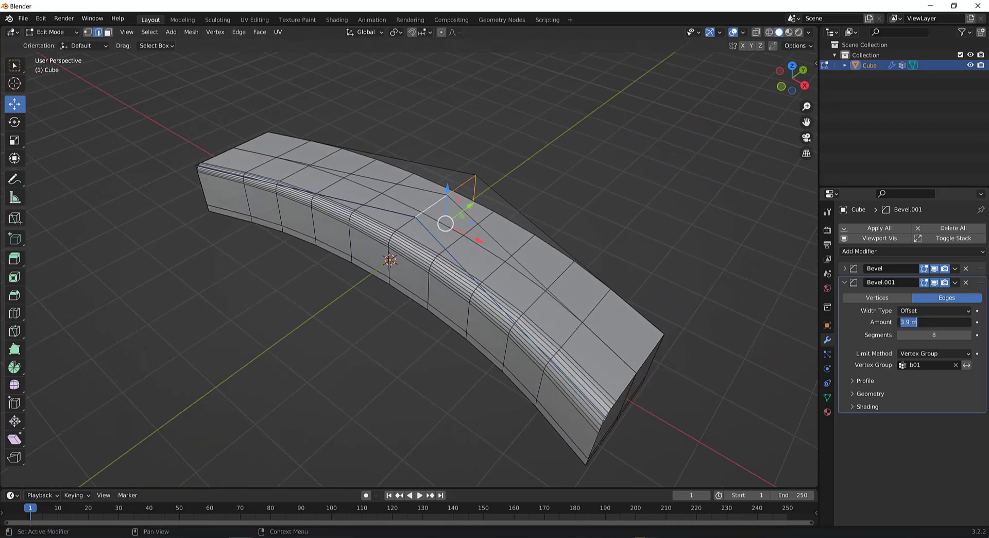
pyautogui.doubleClick(945, 336)
pyautogui.write('12')
pyautogui.press('Return')
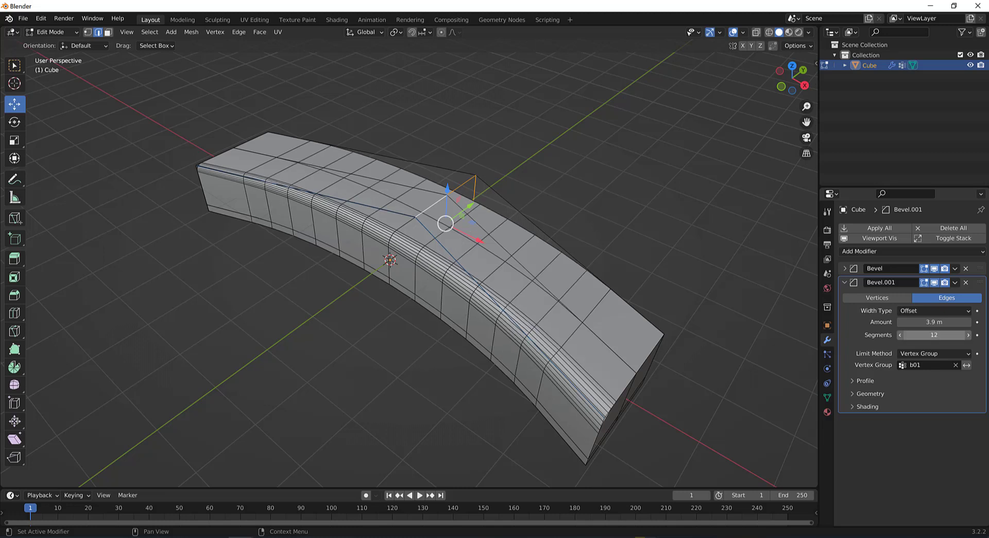
pyautogui.doubleClick(943, 335)
pyautogui.write('16')
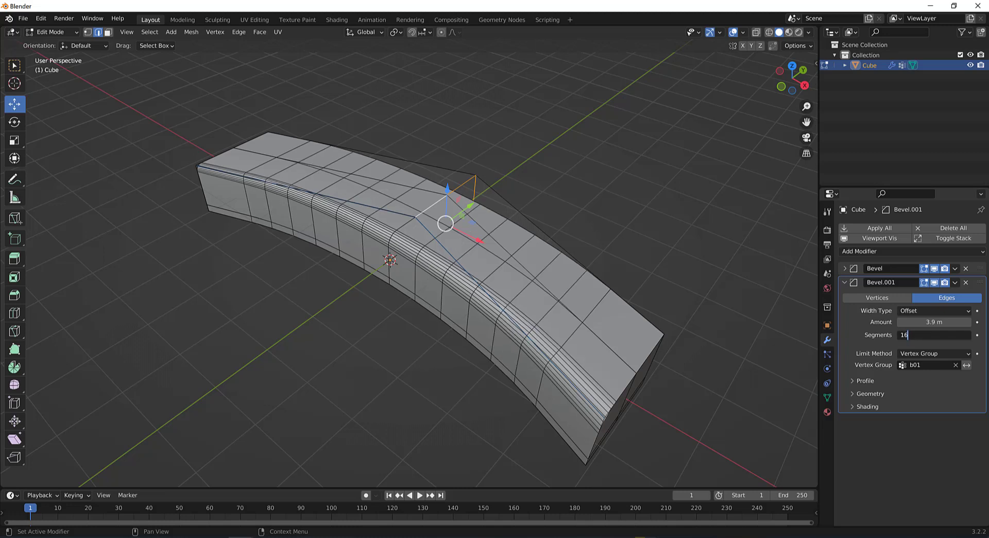
pyautogui.press('Return')
# Change the second Bevel's width type to Percent and set the width to about 89.91%
pyautogui.moveTo(582, 326)
pyautogui.mouseDown(button='middle')
pyautogui.moveTo(630, 325)
pyautogui.moveTo(583, 335)
pyautogui.mouseUp(button='middle')
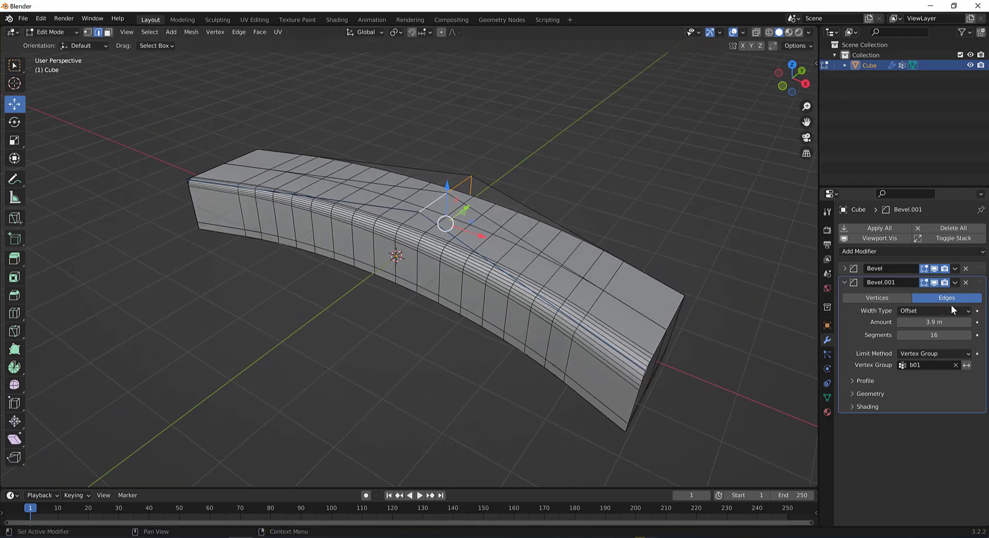
pyautogui.click(935, 311)
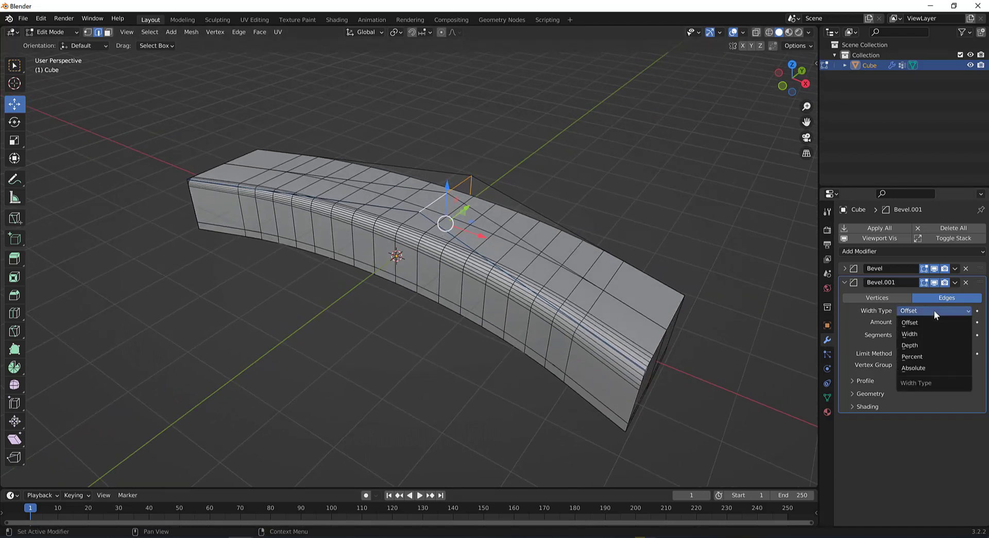
pyautogui.click(928, 354)
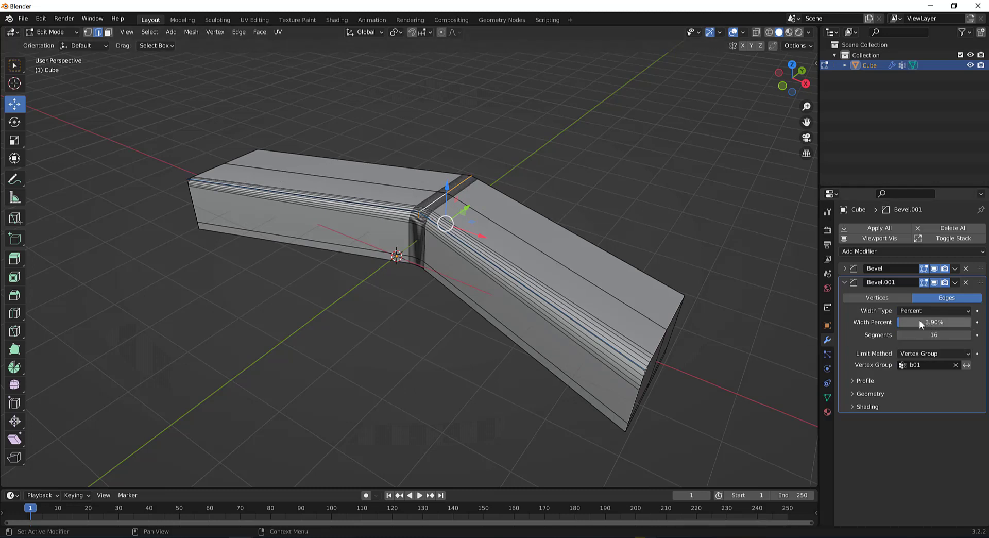
pyautogui.moveTo(919, 321); pyautogui.dragTo(970, 321)
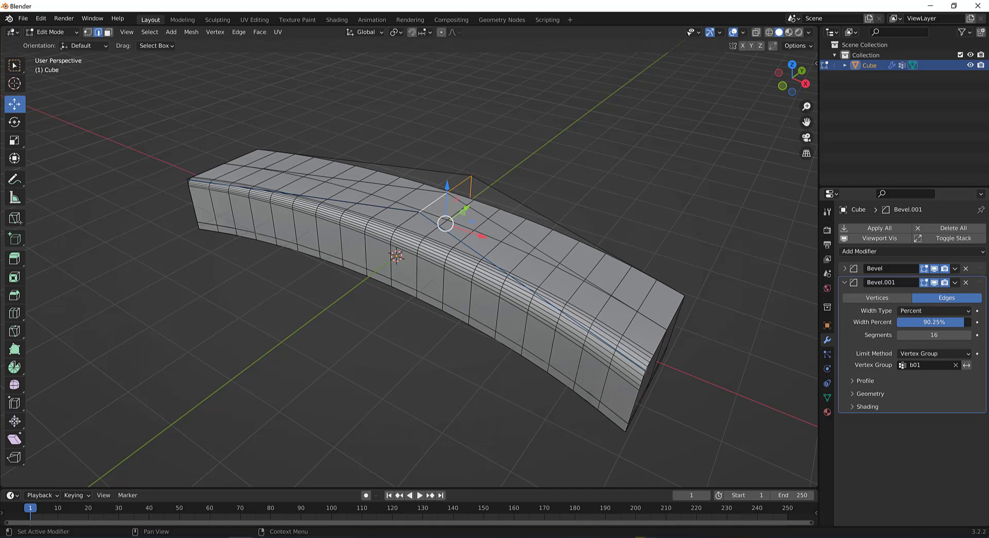
pyautogui.click(917, 314)
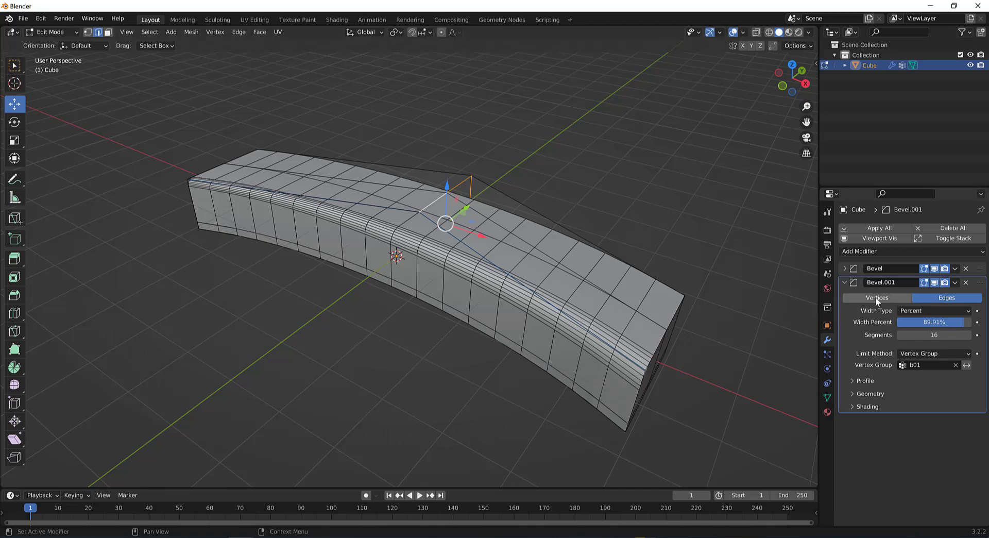
pyautogui.moveTo(566, 372)
pyautogui.mouseDown(button='middle')
pyautogui.moveTo(543, 376)
pyautogui.moveTo(496, 352)
pyautogui.moveTo(556, 367)
pyautogui.mouseUp(button='middle')
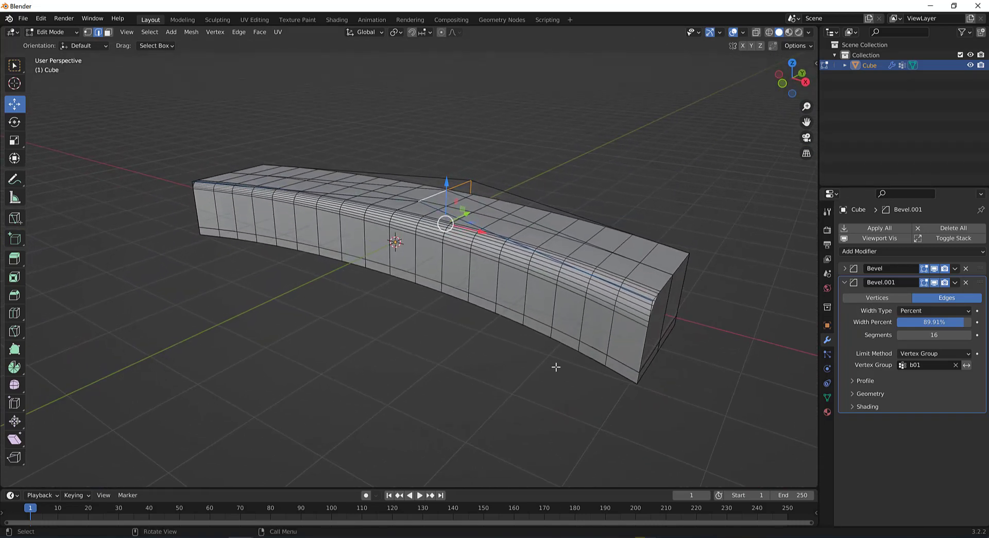